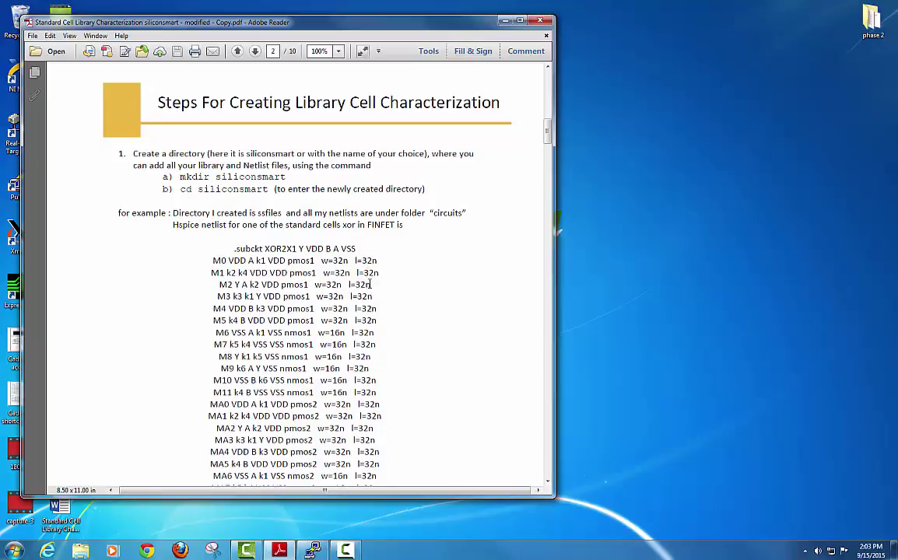
Step: Scroll the guide to step 1's mkdir siliconsmart / cd siliconsmart commands and bring up PuTTY
scroll(413, 335, "down", 1)
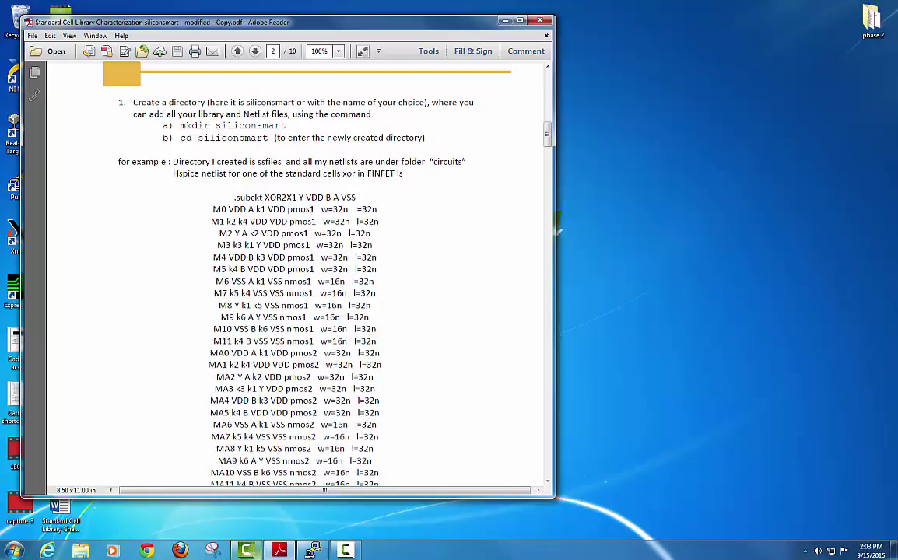
left_click(312, 551)
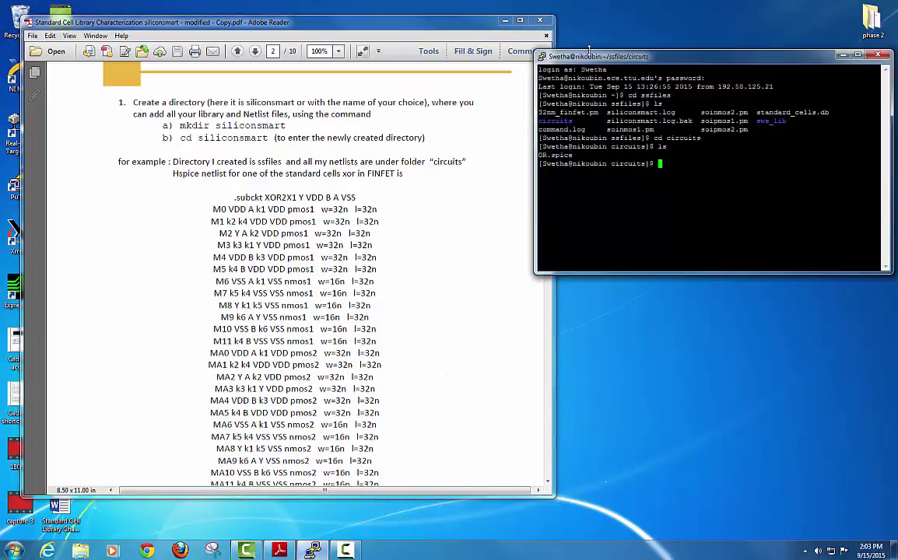
Step: Make the terminal window taller and highlight swe_lib in the listing
left_click_drag(535, 50, 535, 24)
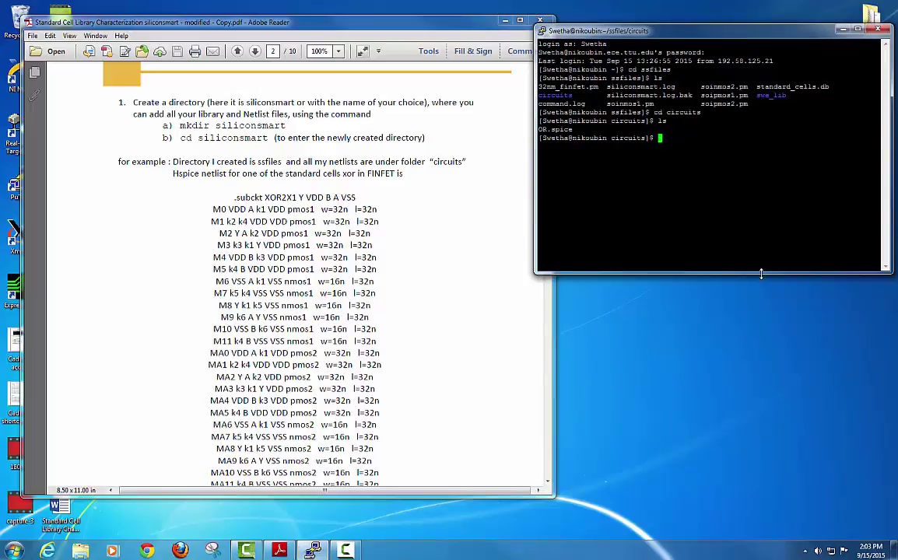
left_click_drag(761, 273, 761, 315)
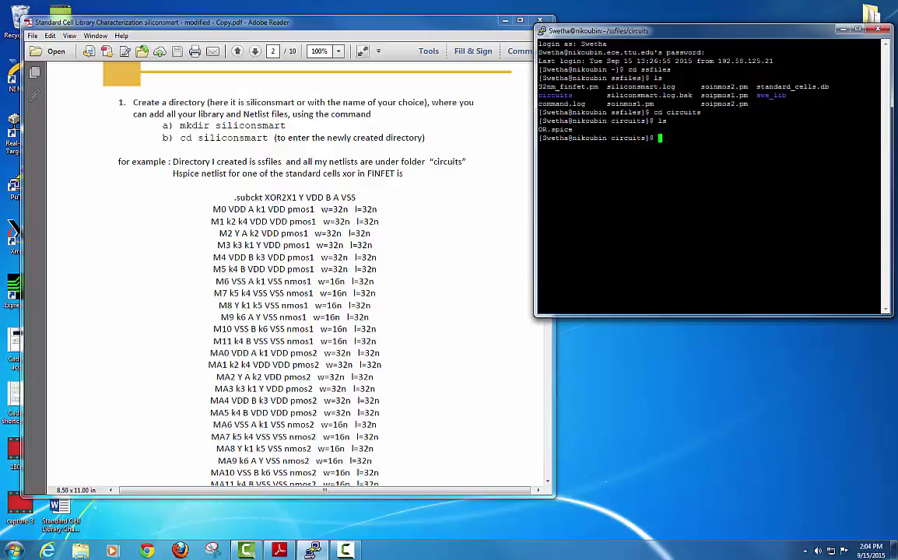
left_click_drag(757, 95, 788, 95)
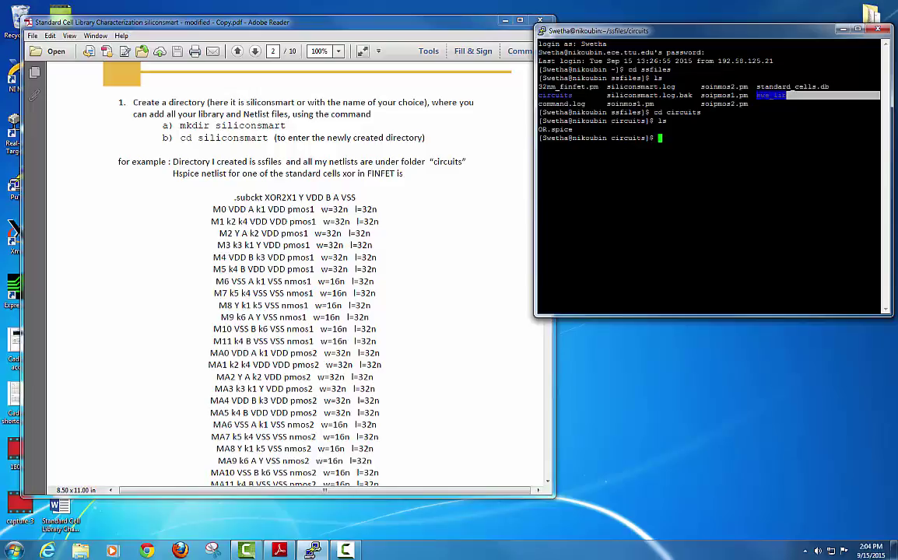
left_click(788, 95)
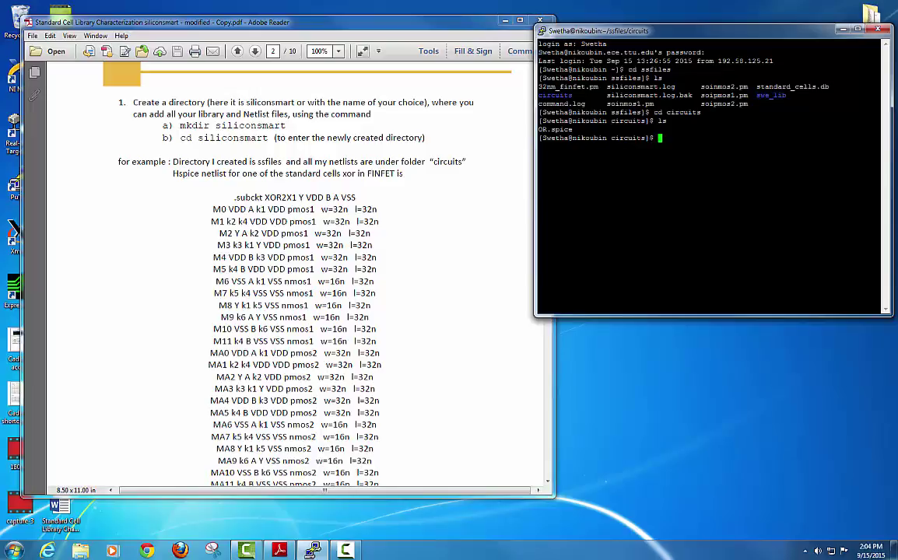
Step: Highlight standard_cells.db, then scroll the guide to show the full XOR2X1 netlist
left_click_drag(833, 87, 758, 87)
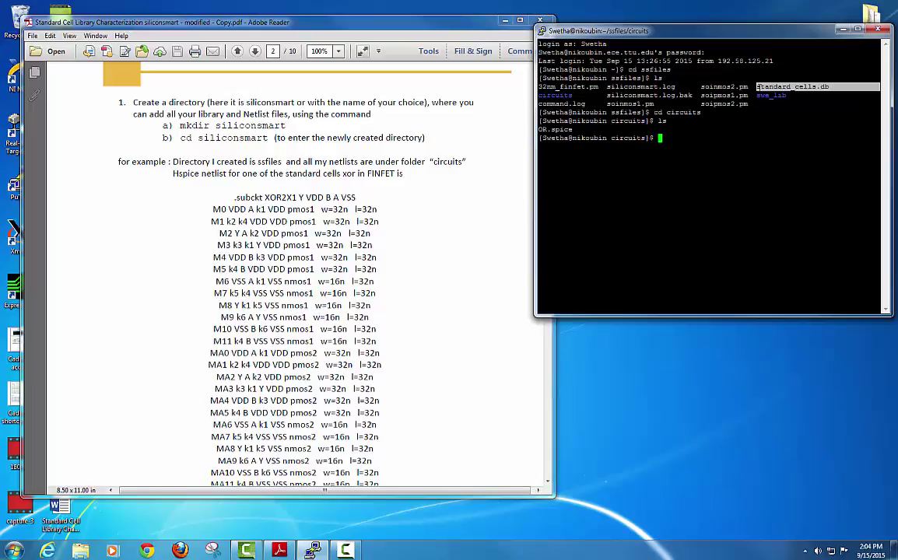
left_click(685, 78)
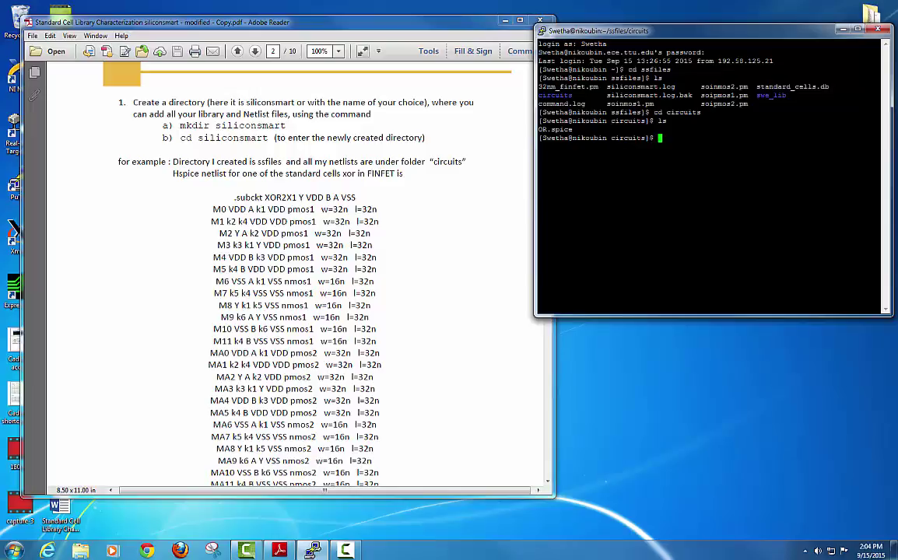
left_click(295, 312)
scroll(296, 311, "down", 3)
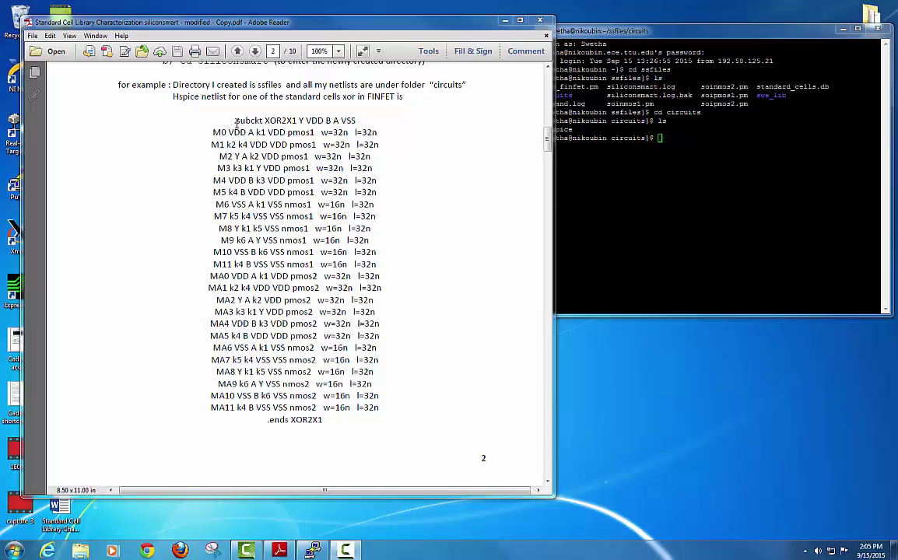
Step: Highlight the OR.spice line in the terminal, then scroll the guide to page 3's steps 2 and 3
left_click_drag(659, 31, 638, 32)
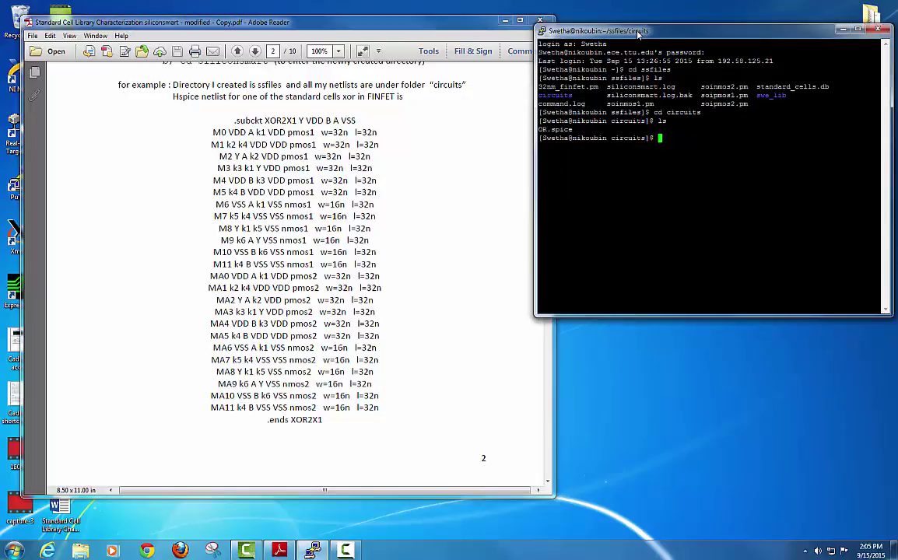
triple_click(554, 130)
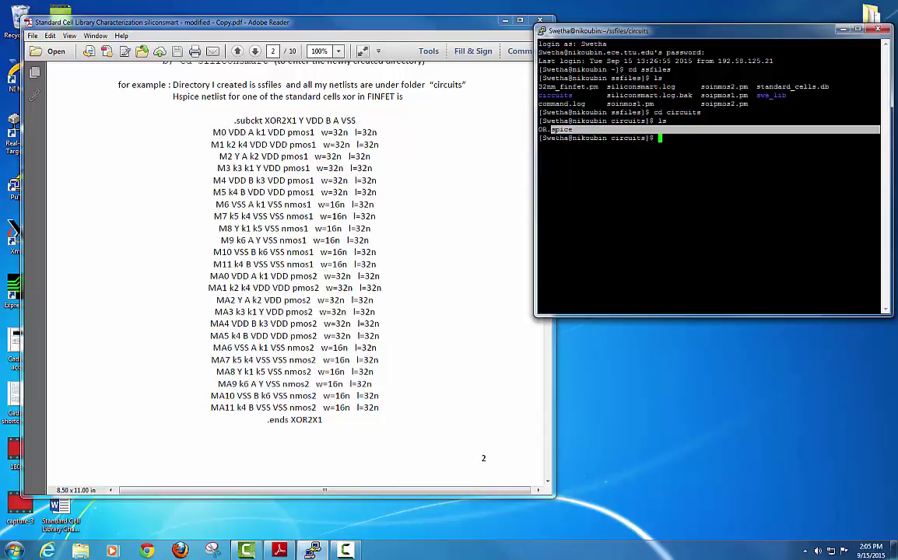
left_click(423, 239)
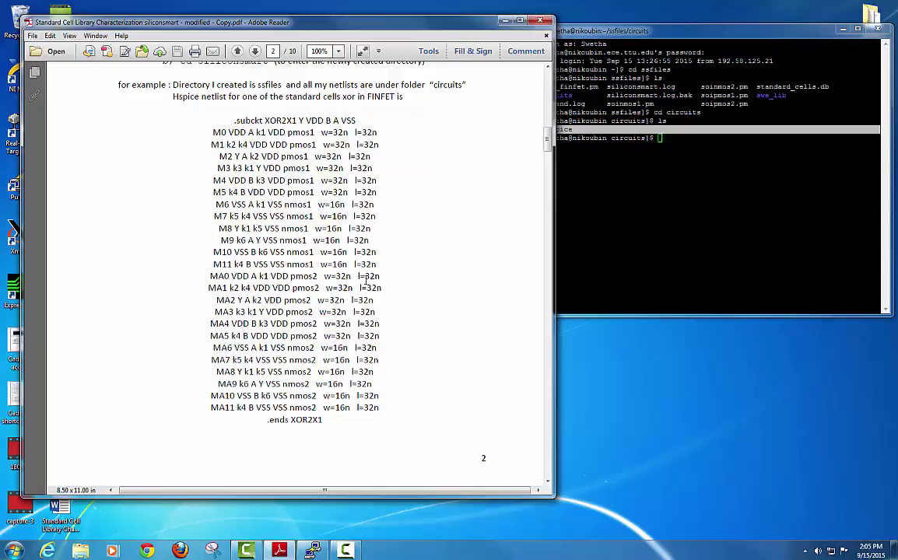
scroll(366, 276, "down", 10)
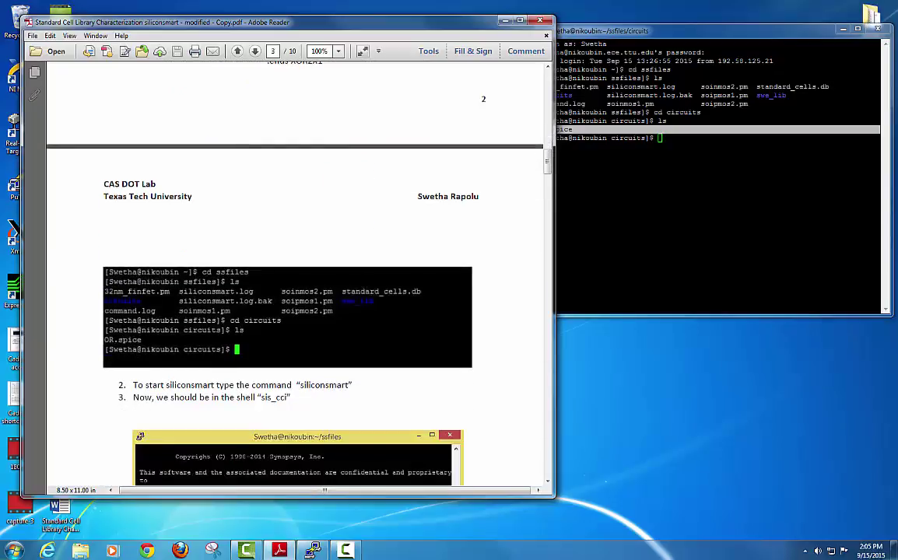
Step: Move up from circuits to the ssfiles folder with cd .
key("alt+Tab")
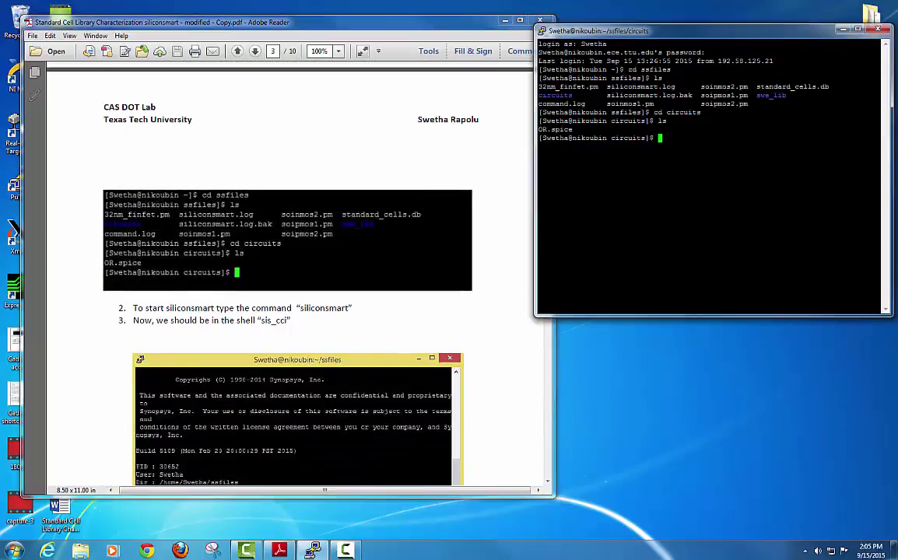
left_click_drag(659, 35, 657, 32)
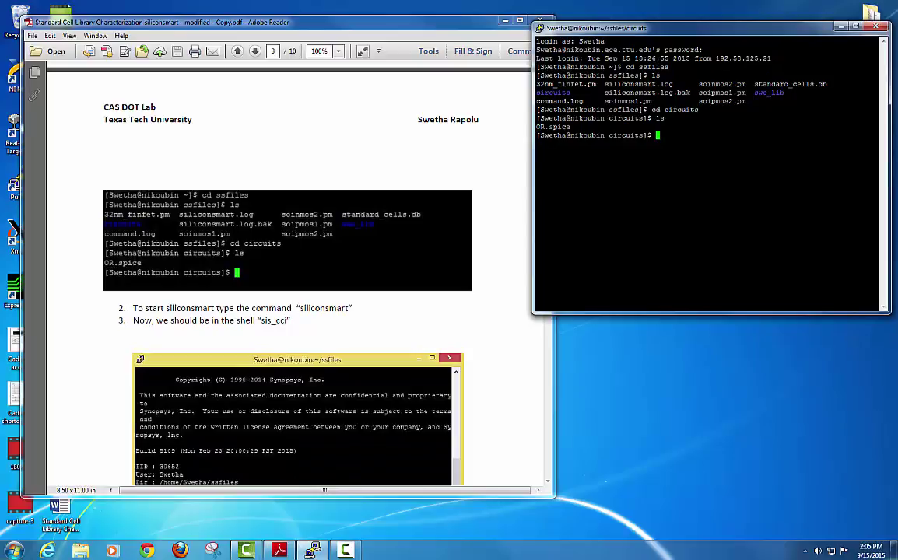
type("cd ..")
key("Return")
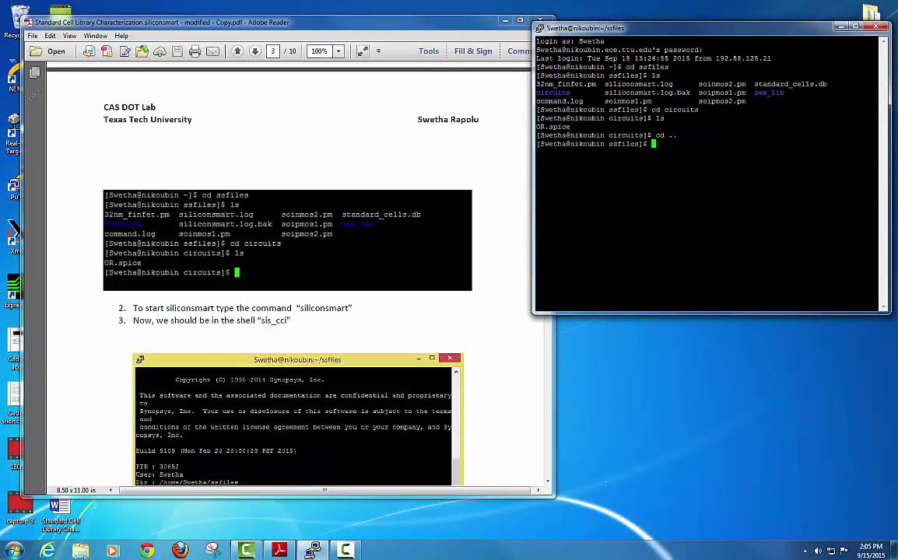
Step: Launch siliconsmart to reach the sis_cci prompt and scroll the guide to step 4's create -legacy command
type("siliconsmart")
key("Return")
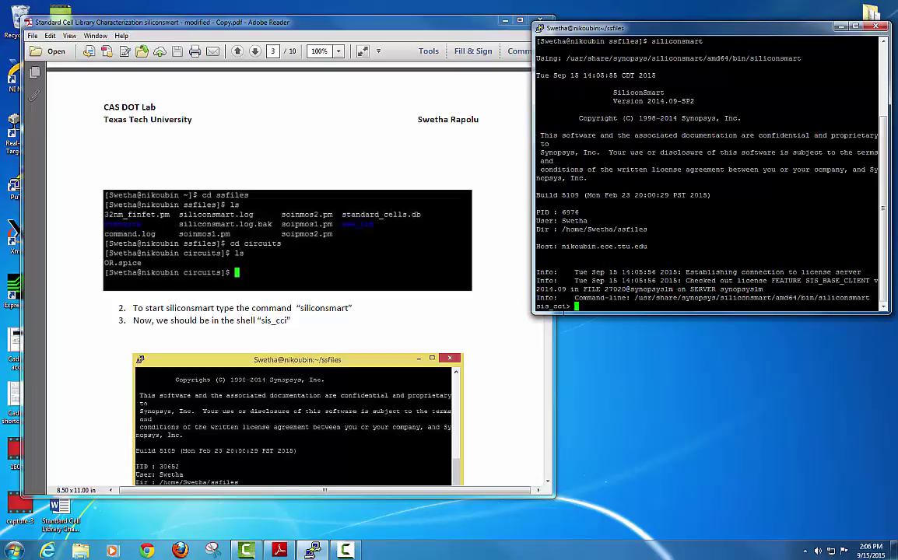
left_click(373, 286)
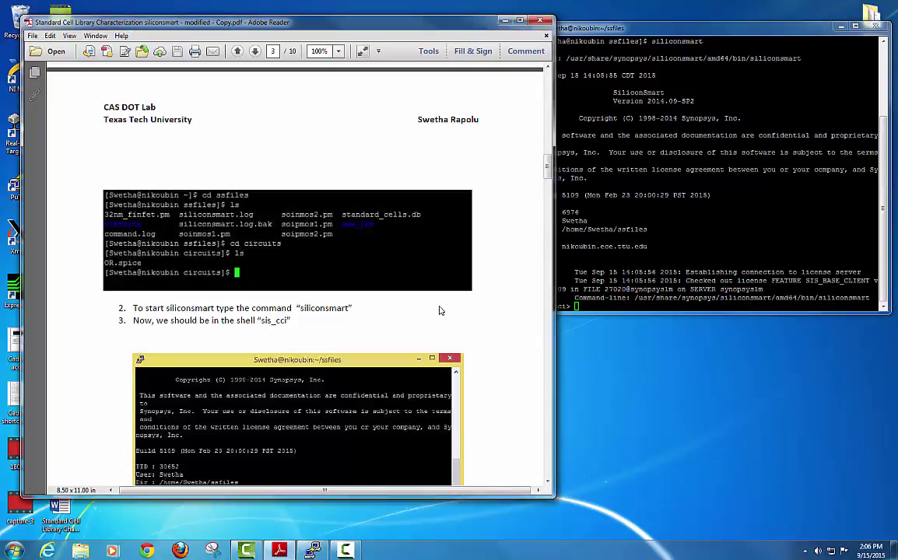
scroll(374, 286, "down", 5)
scroll(374, 286, "down", 1)
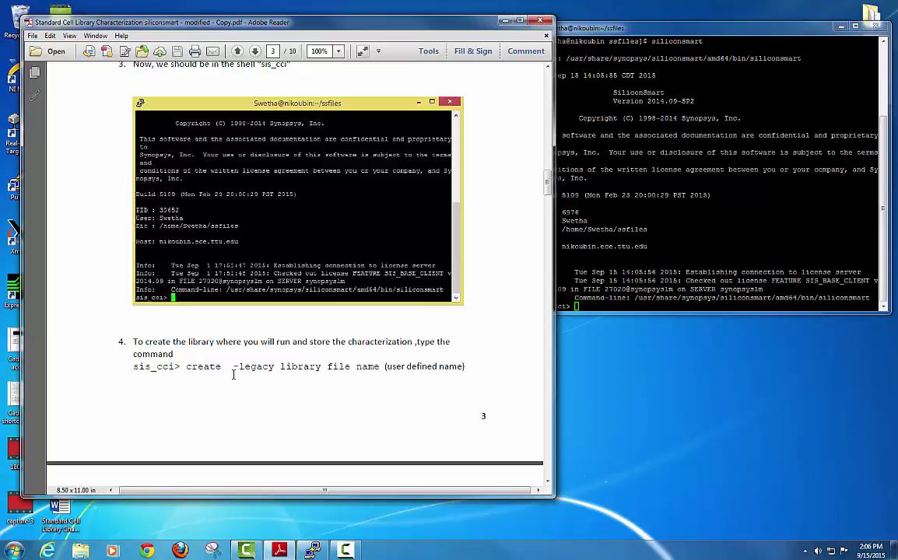
Step: Scroll the guide further down and narrow the terminal window beside it
left_click_drag(700, 27, 677, 27)
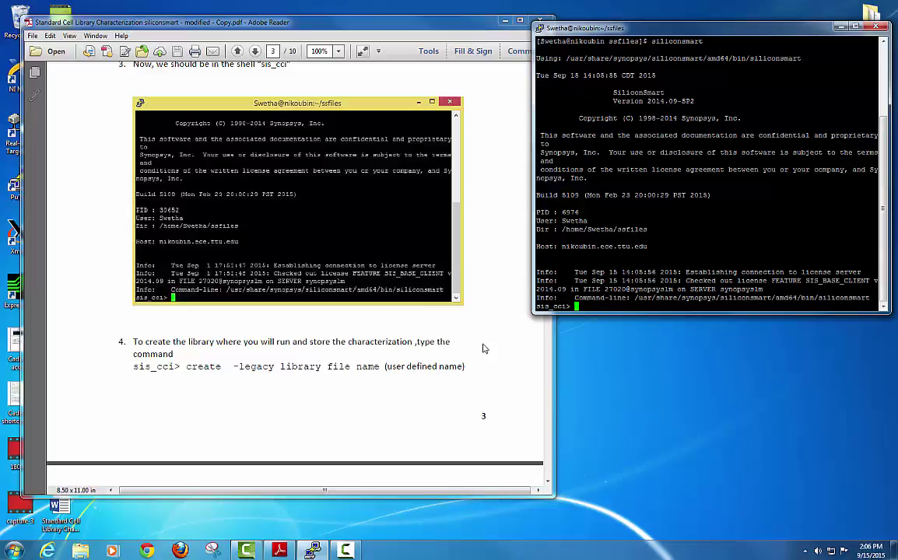
left_click(438, 315)
scroll(481, 341, "down", 5)
scroll(482, 348, "down", 5)
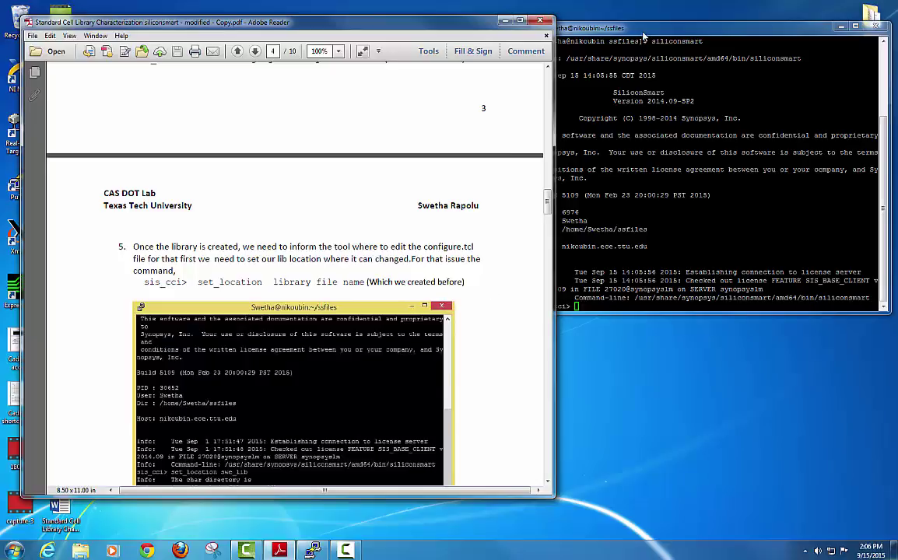
left_click(581, 31)
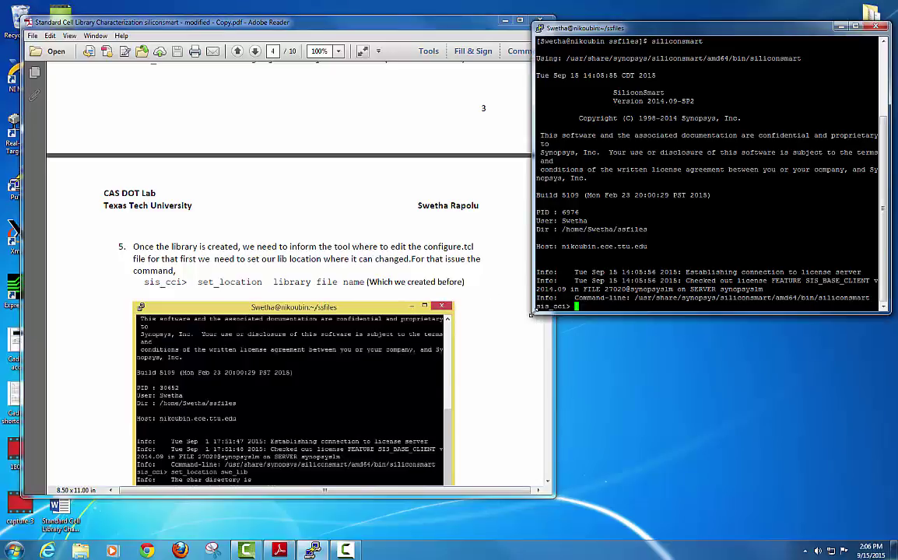
left_click_drag(533, 314, 555, 331)
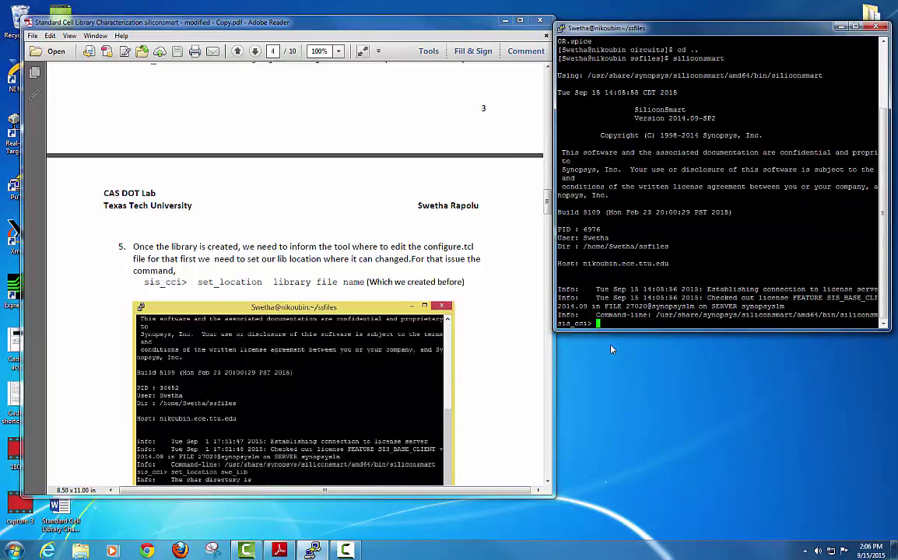
Step: Run set_location swe_lib, highlight the reported ssfiles/swe_lib path, and scroll the guide to step 6
type("set_")
type("111111111111111111111")
key("BackSpace")
key("BackSpace")
key("BackSpace")
key("BackSpace")
key("BackSpace")
key("BackSpace")
key("BackSpace")
key("BackSpace")
key("BackSpace")
key("BackSpace")
key("BackSpace")
key("BackSpace")
key("BackSpace")
key("BackSpace")
key("BackSpace")
key("BackSpace")
key("BackSpace")
key("BackSpace")
key("BackSpace")
type("cation swe_lib")
key("Return")
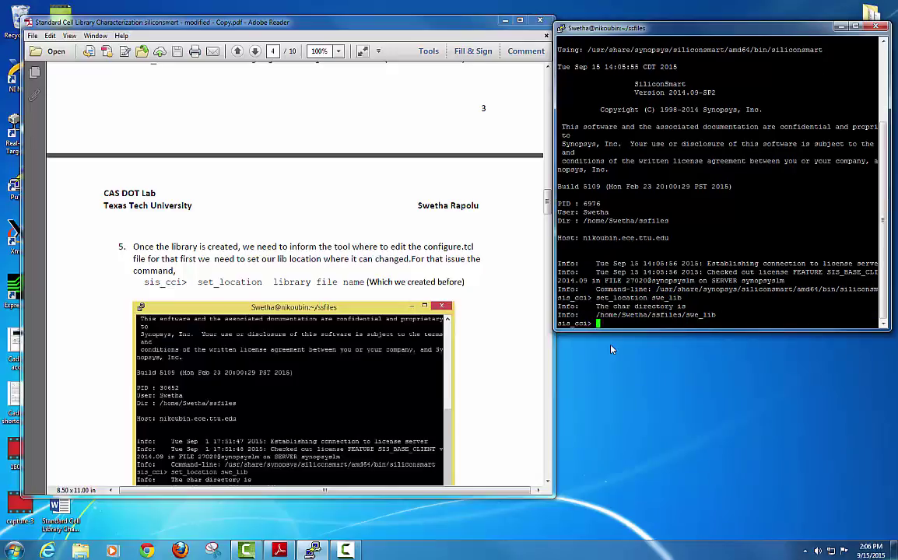
left_click_drag(794, 314, 596, 314)
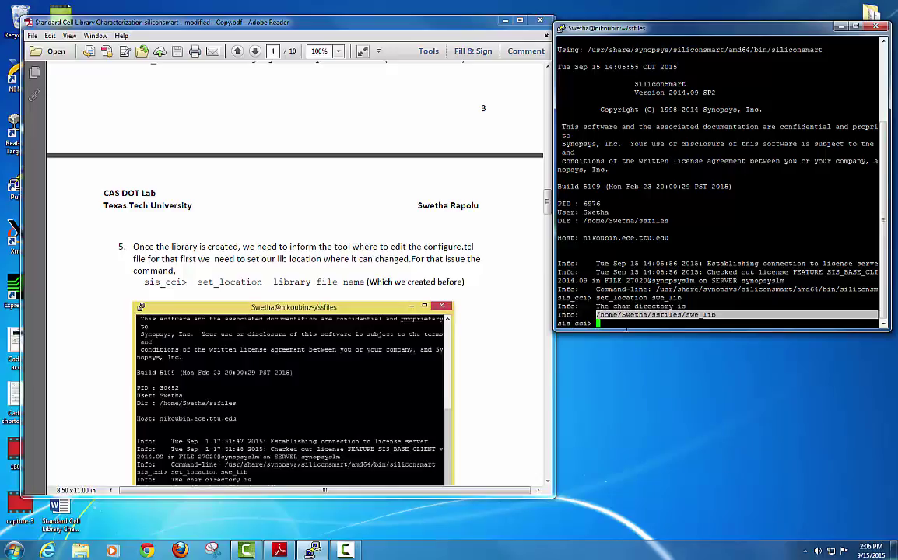
left_click(487, 358)
scroll(489, 356, "down", 5)
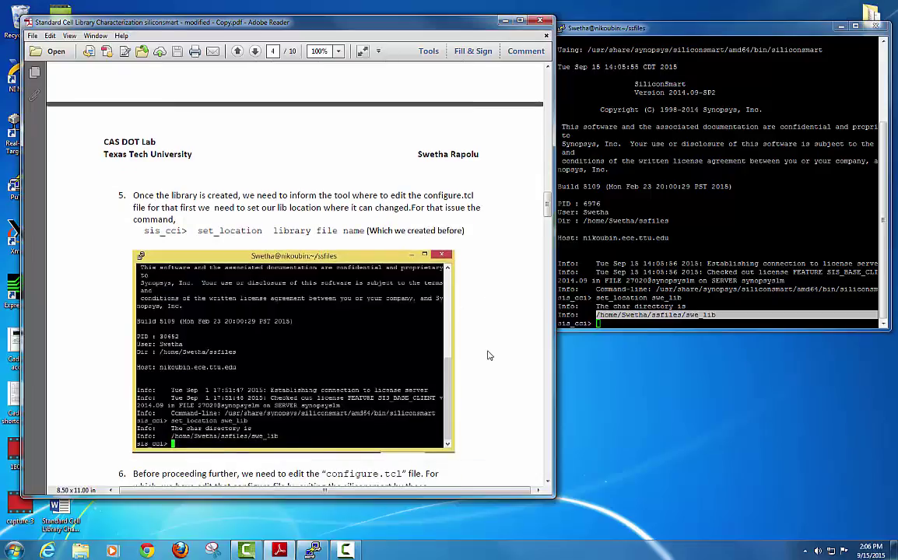
scroll(489, 355, "down", 2)
Step: Exit SiliconSmart back to the ssfiles shell, enlarge the terminal, and highlight configure.tcl in step 6
left_click(590, 285)
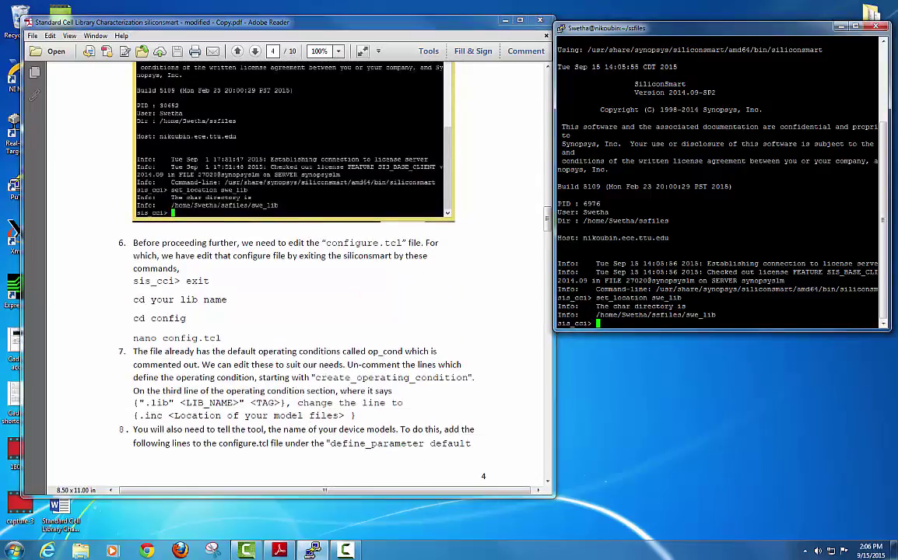
type("exit")
key("Return")
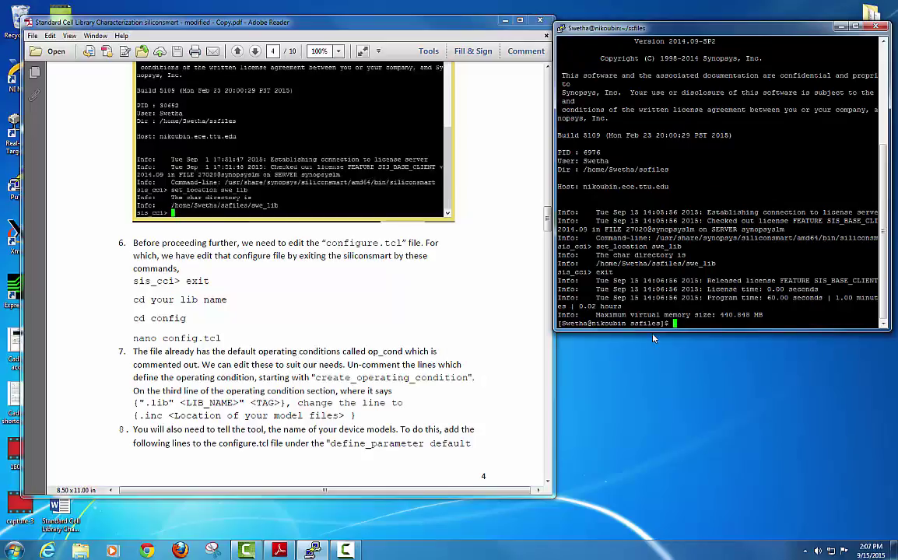
left_click_drag(653, 329, 653, 380)
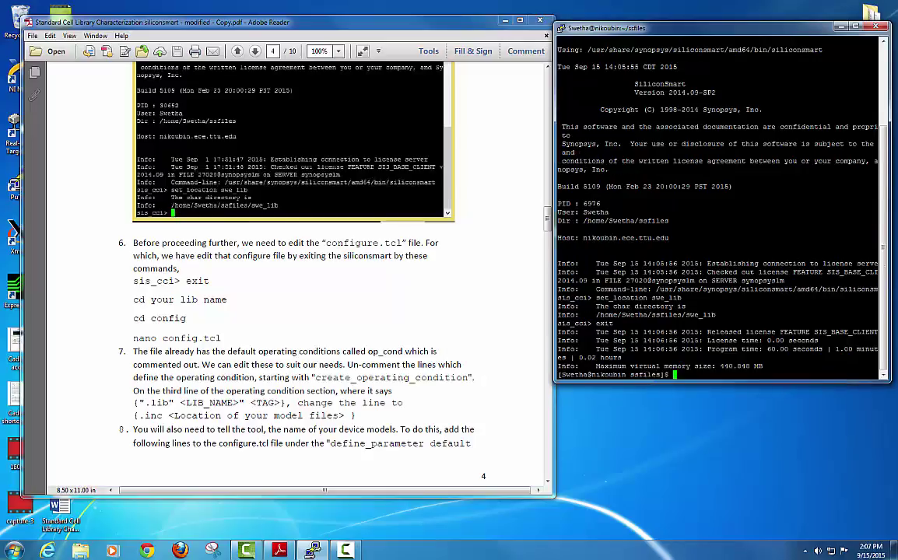
left_click_drag(325, 243, 403, 243)
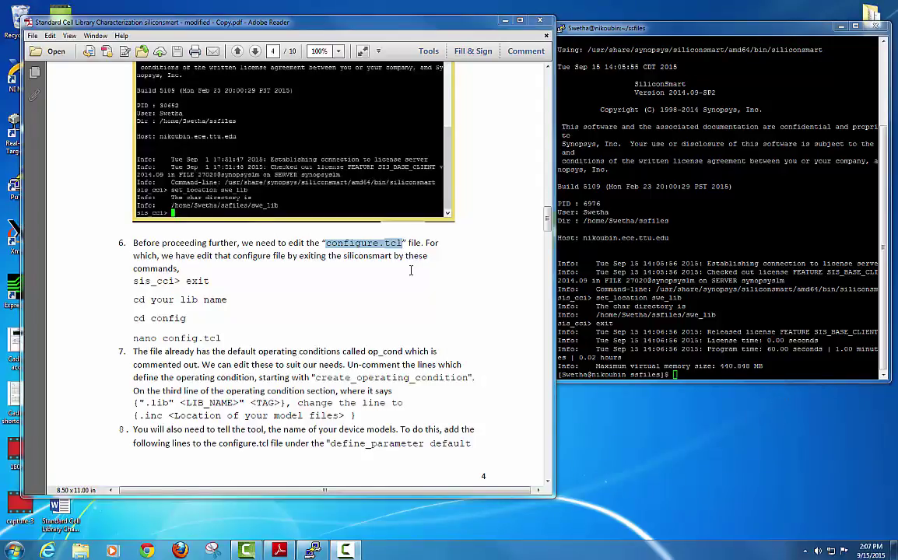
Step: Enter the swe_lib folder and list its contents
key("alt+Tab")
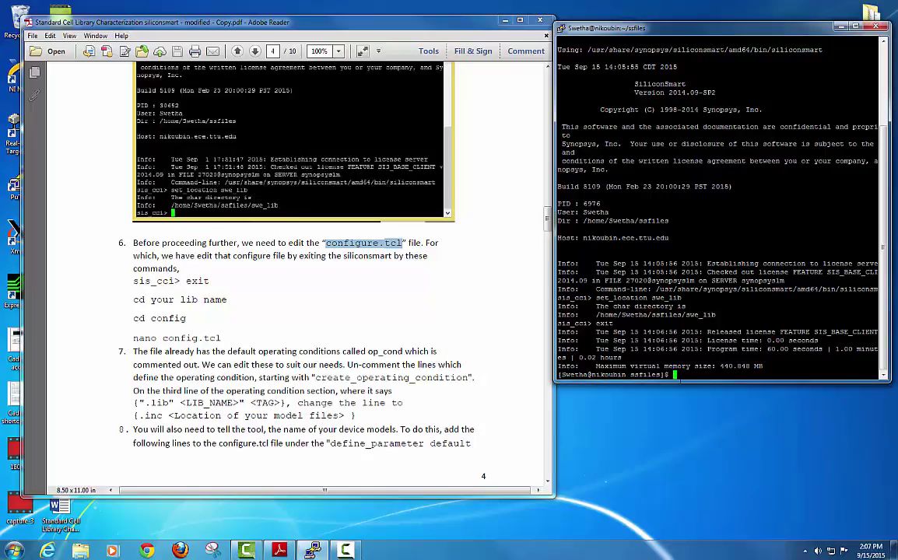
type("cd swe_lib")
key("Return")
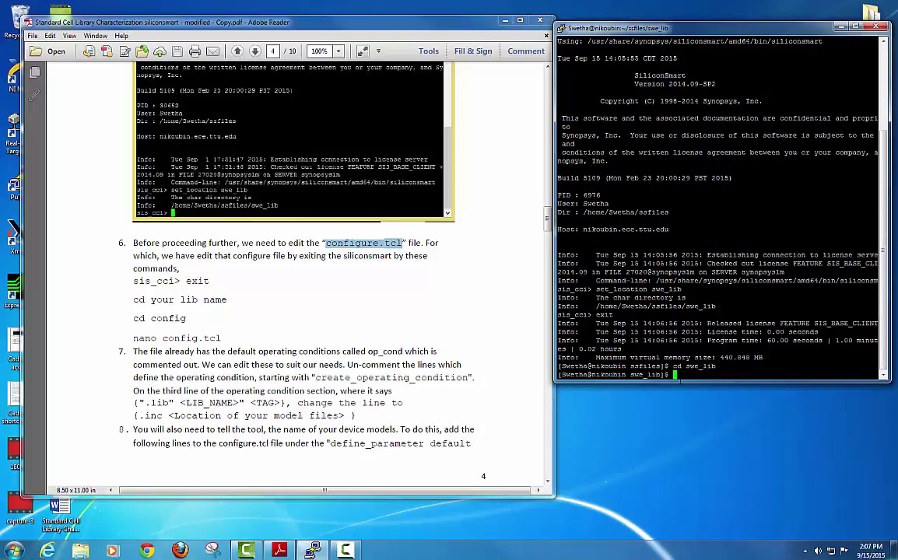
type("ls")
key("Return")
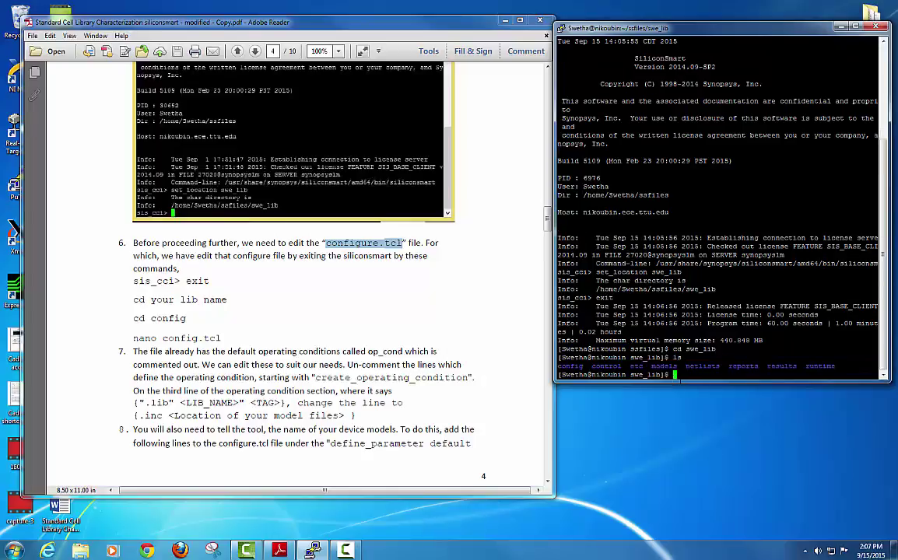
Step: Enter the config folder, list its files, and open configure.tcl with nano
type("cd config")
key("Return")
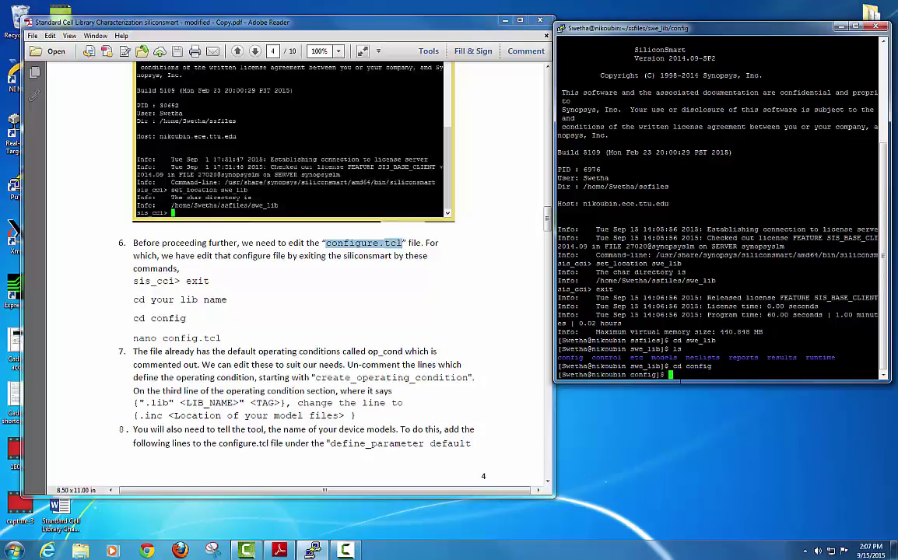
type("ls")
key("Return")
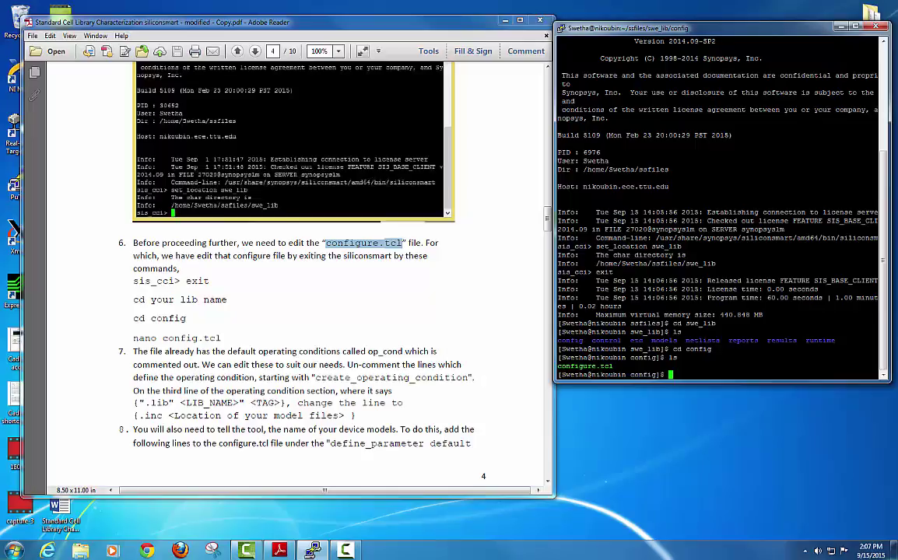
type("nano configure.tcl")
key("Return")
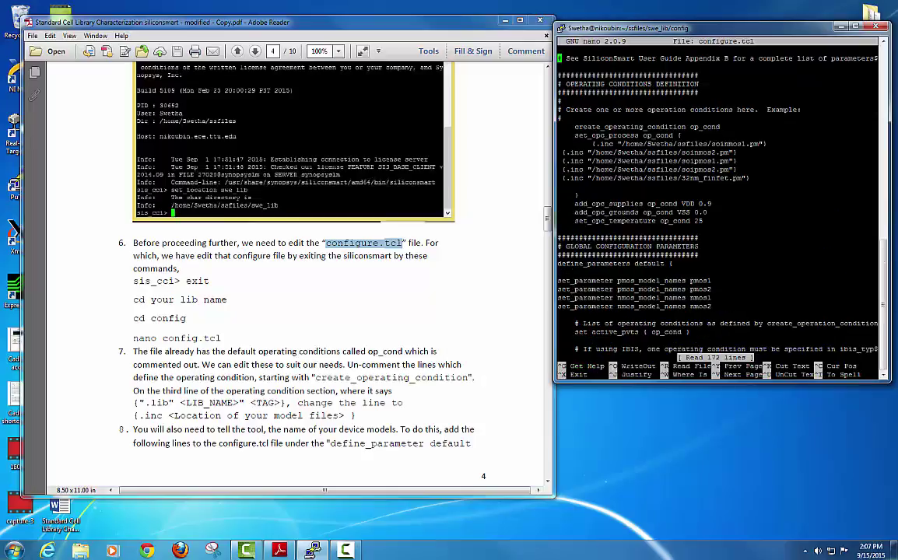
left_click(412, 252)
scroll(412, 252, "down", 3)
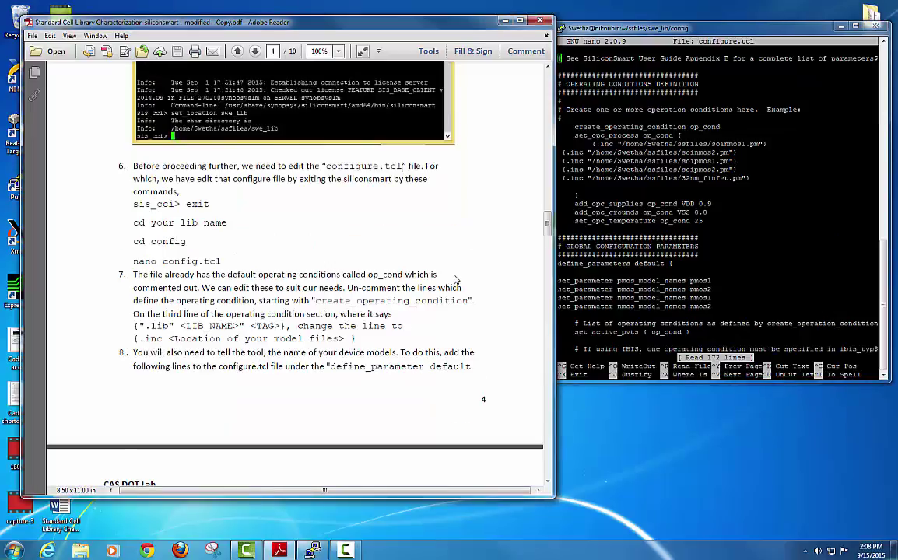
left_click_drag(412, 23, 390, 27)
scroll(298, 223, "down", 1)
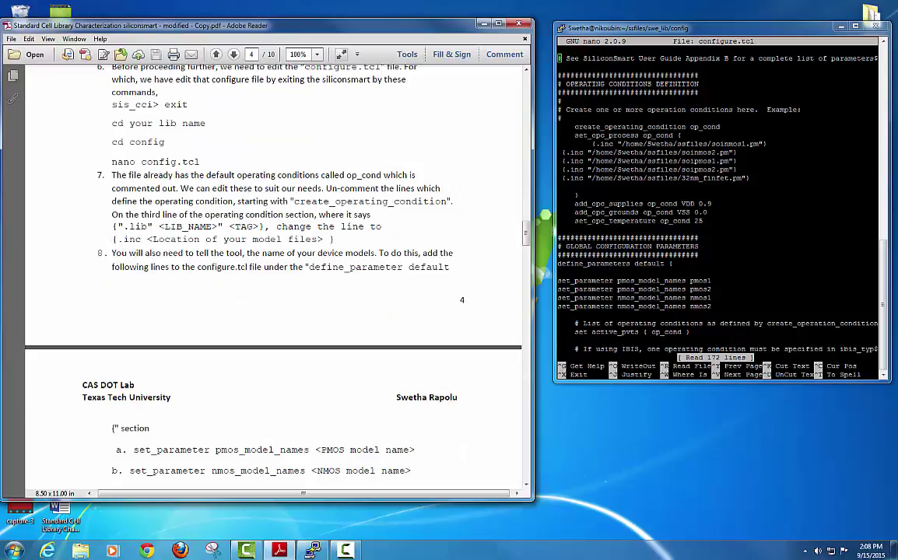
left_click_drag(593, 144, 749, 178)
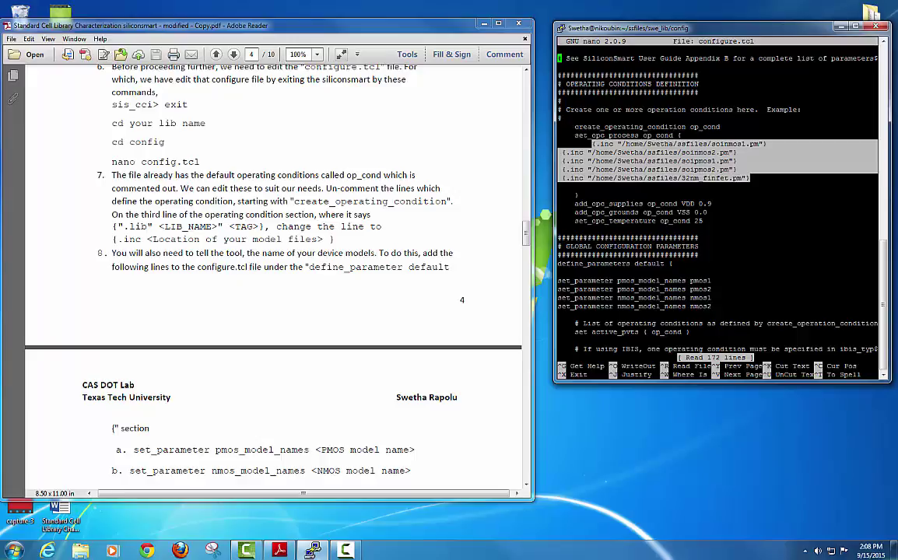
left_click_drag(575, 135, 660, 136)
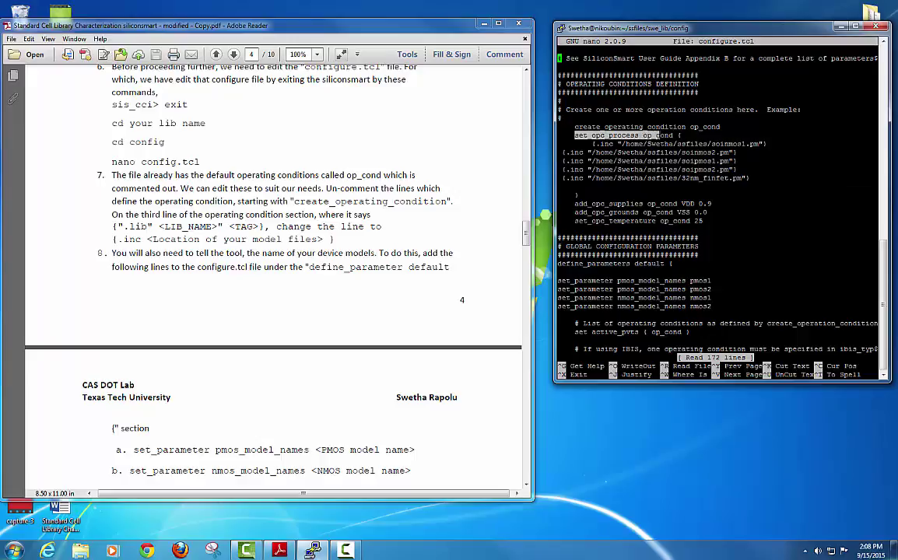
left_click(660, 136)
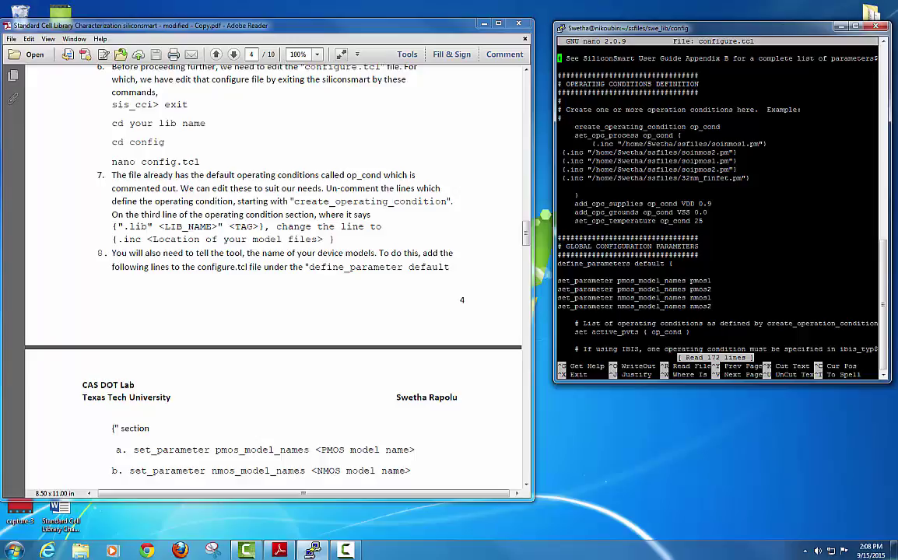
key("Down")
key("Down")
key("Down")
key("Down")
key("Down")
key("Down")
key("Down")
key("Down")
key("Down")
key("Down")
key("Down")
key("Down")
key("Down")
key("Down")
key("Down")
key("Down")
key("Down")
key("Down")
key("Down")
key("Down")
key("Up")
key("Up")
key("Up")
key("Up")
key("Up")
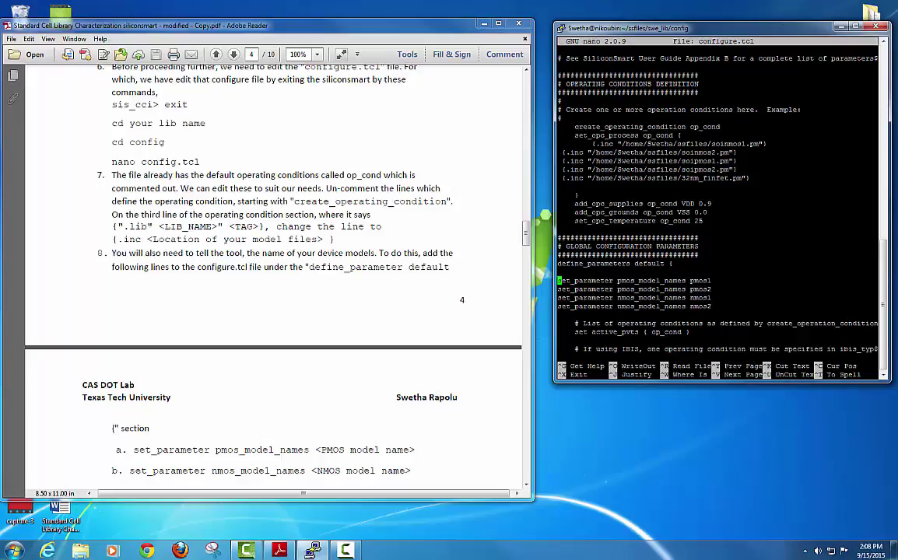
Step: Move down to the simulator section and highlight the # FINESIM and # HSPICE headings
key("Down")
key("Down")
key("Down")
key("Down")
key("Down")
key("Down")
key("Down")
key("Down")
key("Down")
key("Down")
key("Down")
key("Down")
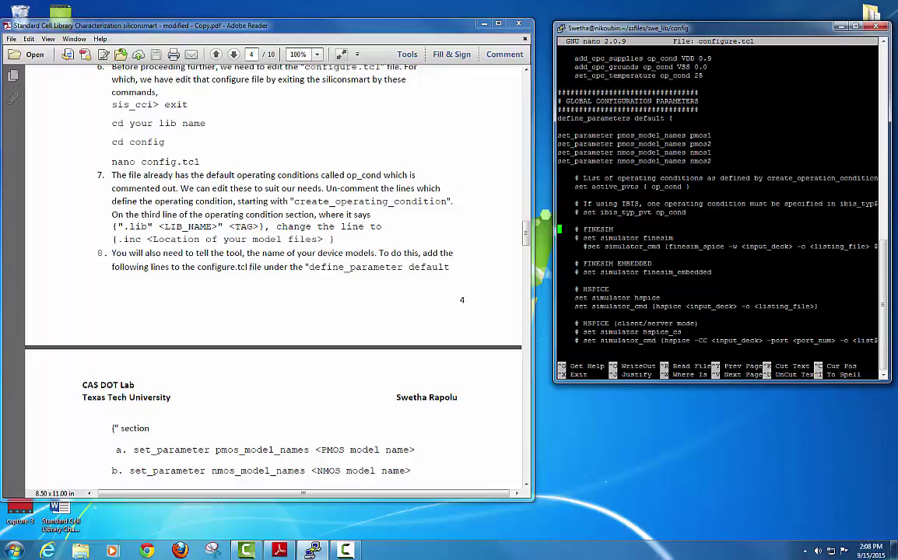
left_click_drag(580, 229, 614, 229)
left_click_drag(584, 289, 878, 289)
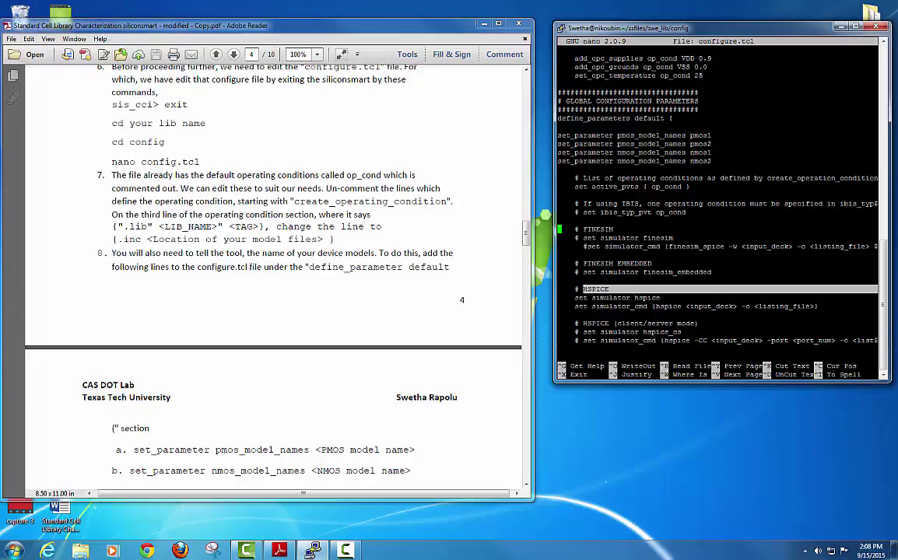
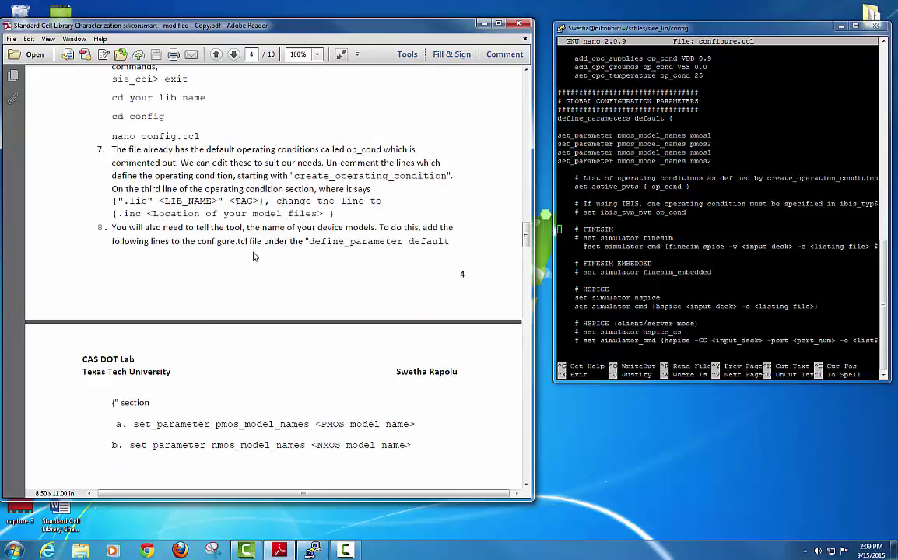
Step: Exit nano to close configure.tcl and return to the config folder shell prompt
scroll(221, 294, "down", 6)
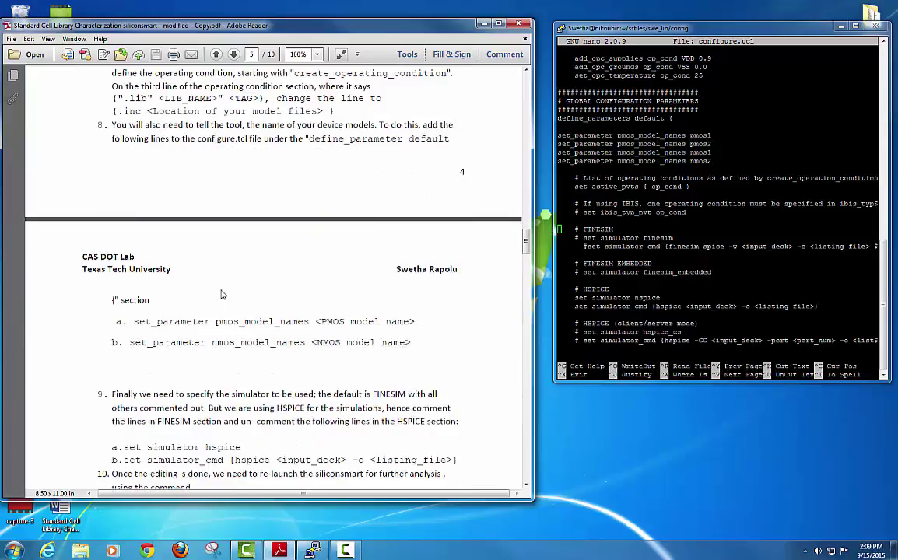
scroll(212, 323, "down", 2)
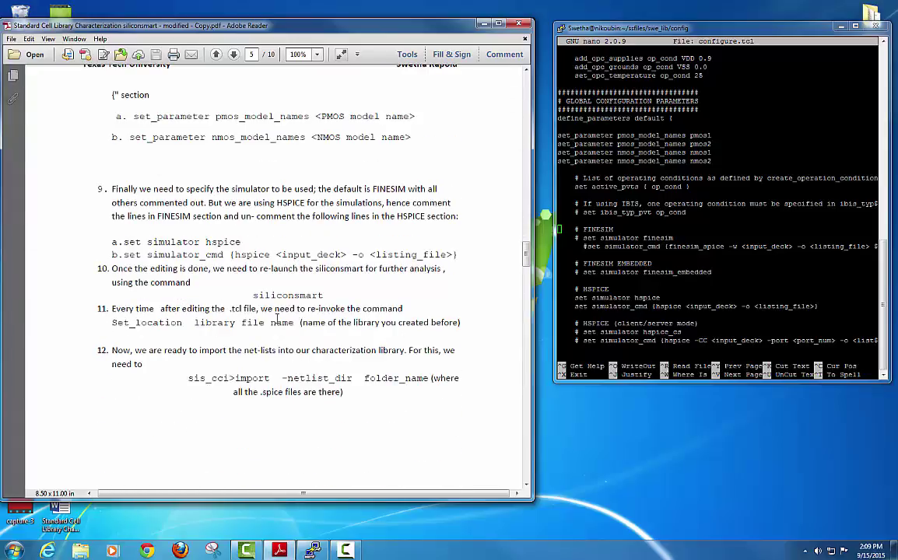
left_click(692, 30)
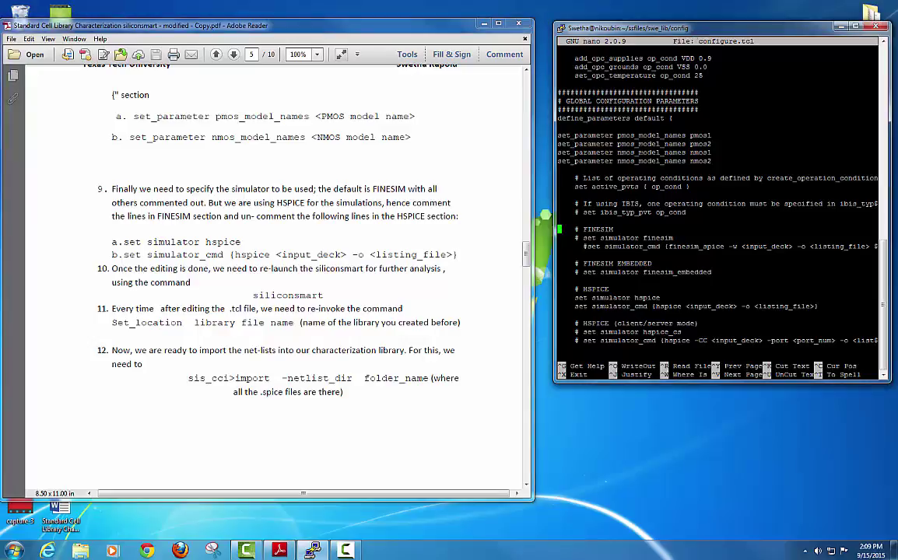
key("ctrl+x")
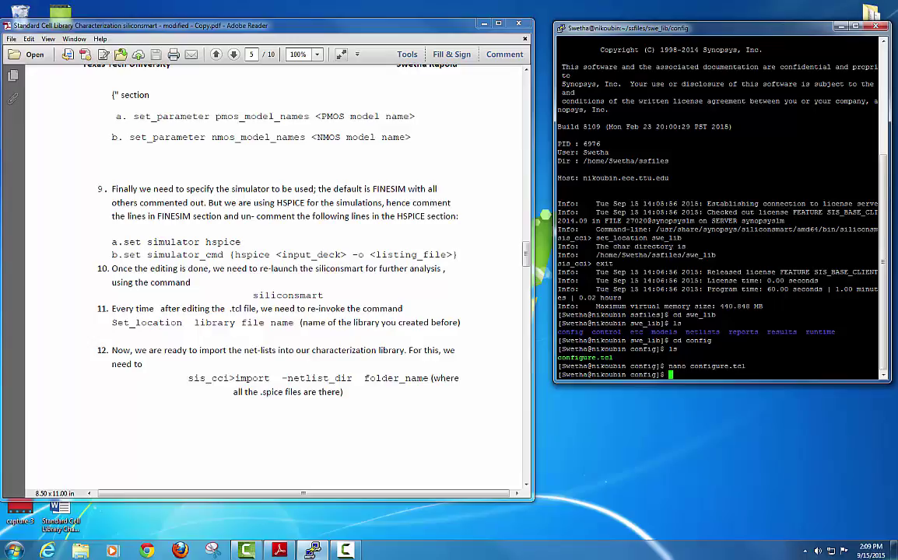
Step: Move up two directories from config to the ssfiles folder
type("cd ..")
key("Return")
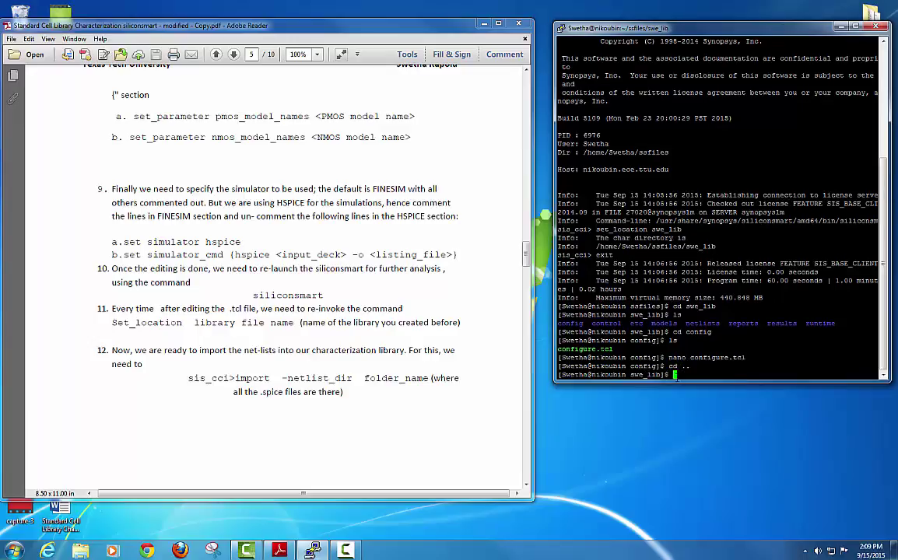
type("cd ..")
key("Return")
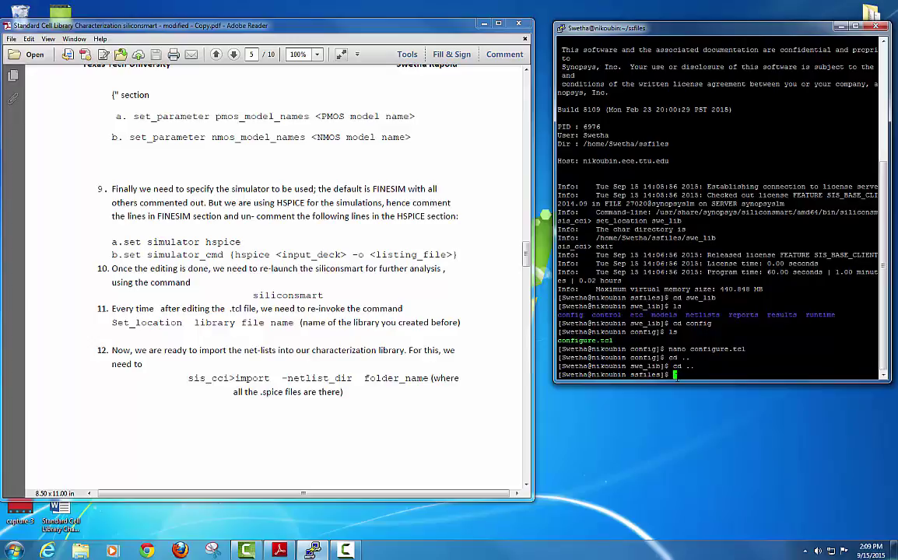
Step: Launch siliconsmart from ssfiles, retrying after the misspelled attempt, to get the sis_cci> prompt
type("silico")
key("BackSpace")
type("onsmart")
key("Return")
type("s")
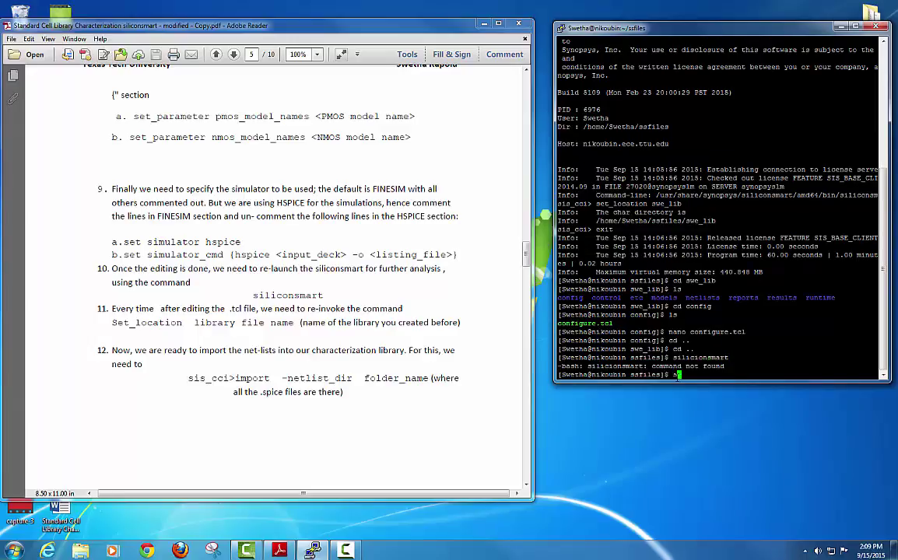
type("iliconsmart")
key("Return")
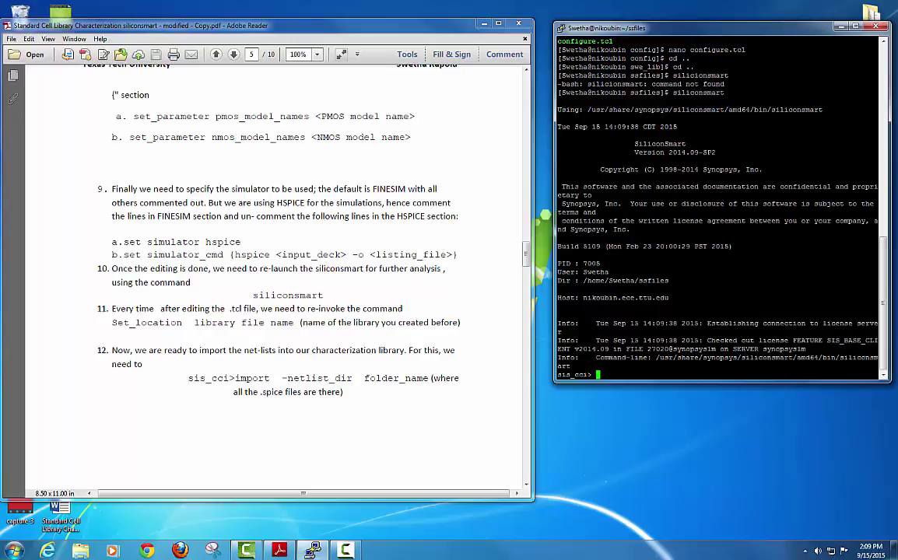
Step: Run set_location swe_lib, check the char directory path, then enter 'import -netlist_dir circuits'
type("set_location swe_lib")
key("Return")
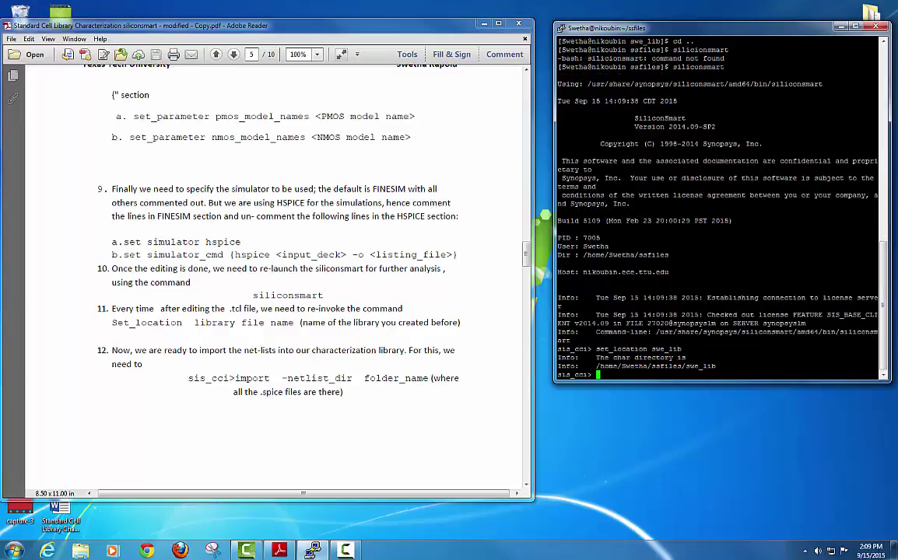
left_click_drag(598, 366, 871, 375)
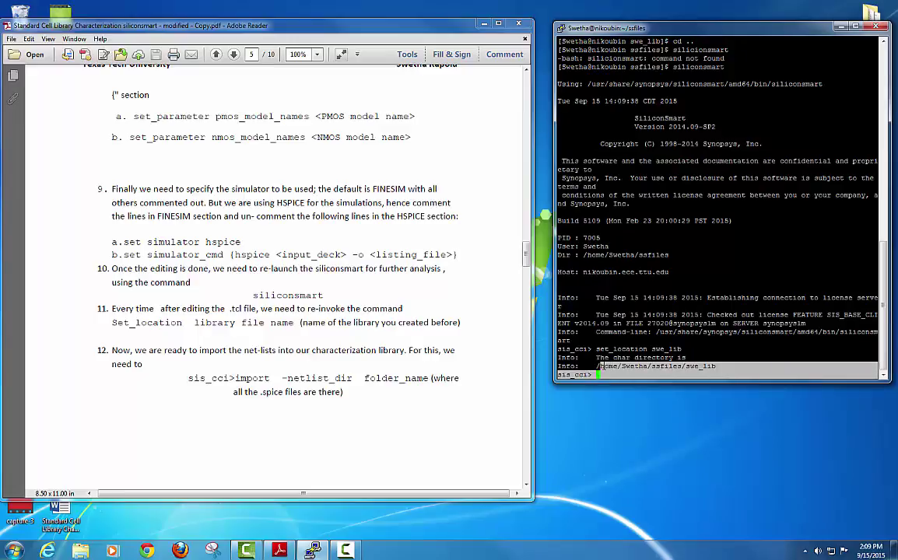
scroll(430, 371, "down", 2)
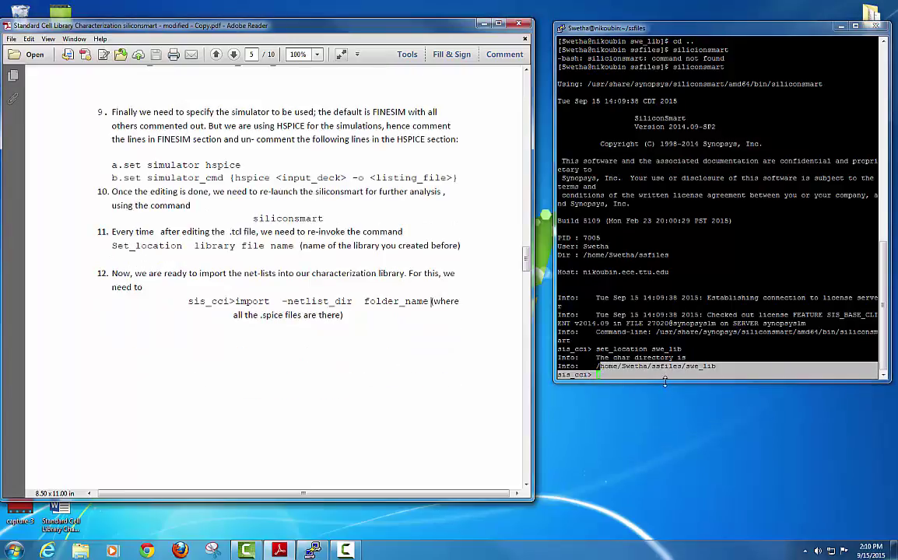
left_click(598, 374)
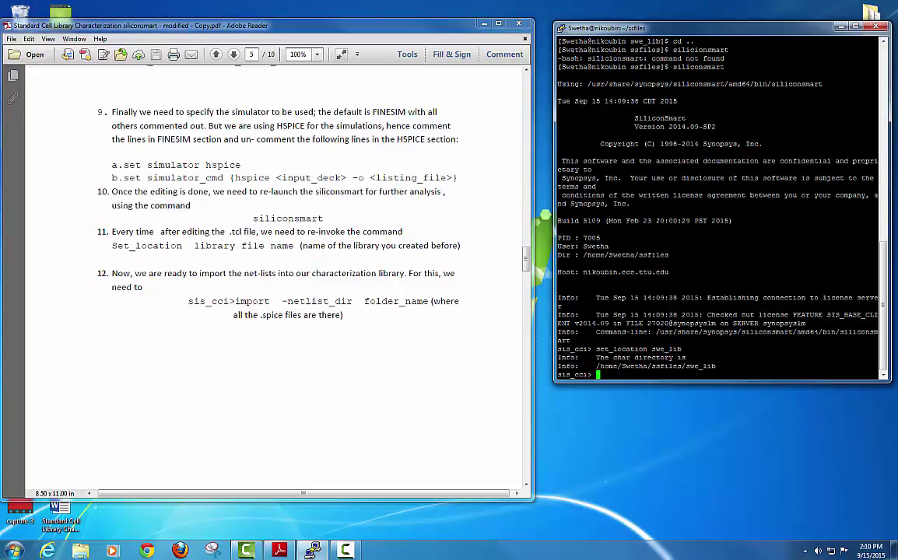
type("import -netlist_dir circuits")
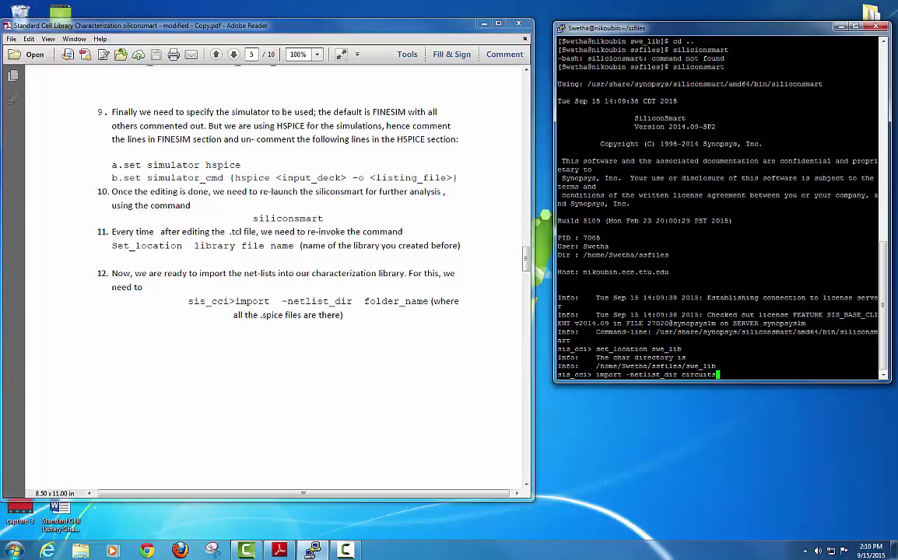
Step: Execute the circuits netlist import and confirm 1 task completed for the OR cell
key("Return")
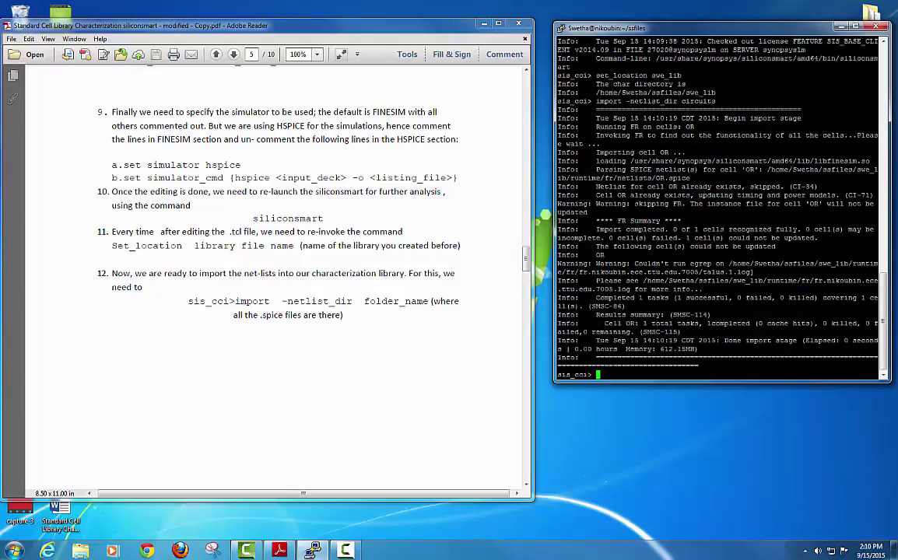
scroll(365, 311, "down", 10)
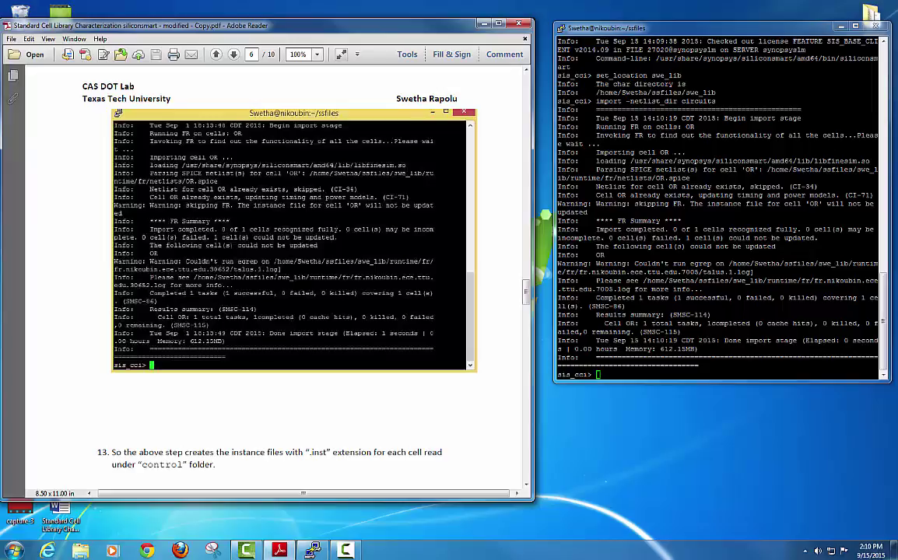
scroll(270, 233, "down", 5)
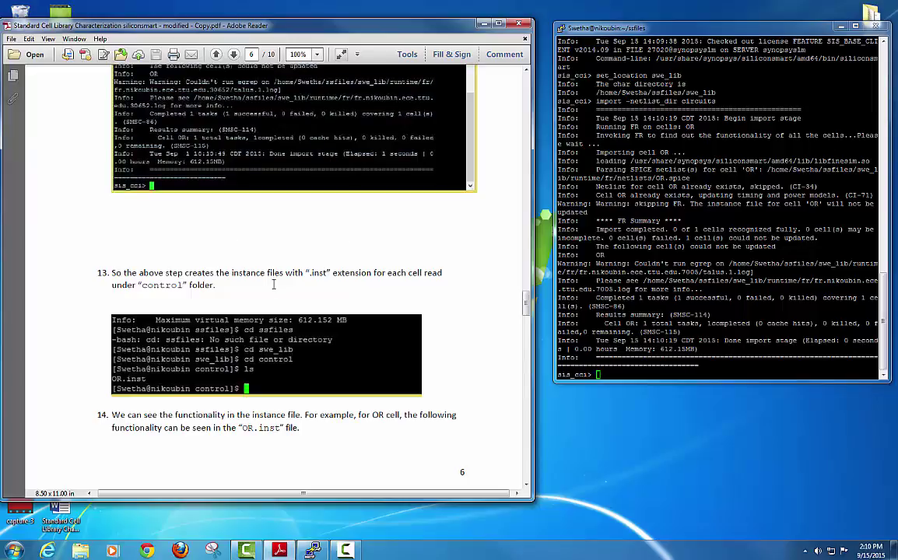
left_click_drag(309, 274, 327, 270)
left_click(305, 363)
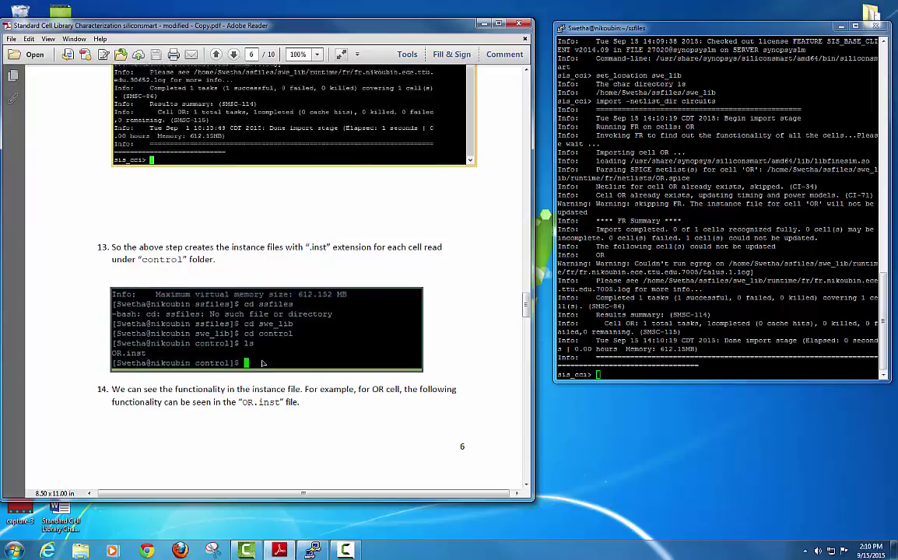
scroll(305, 363, "down", 2)
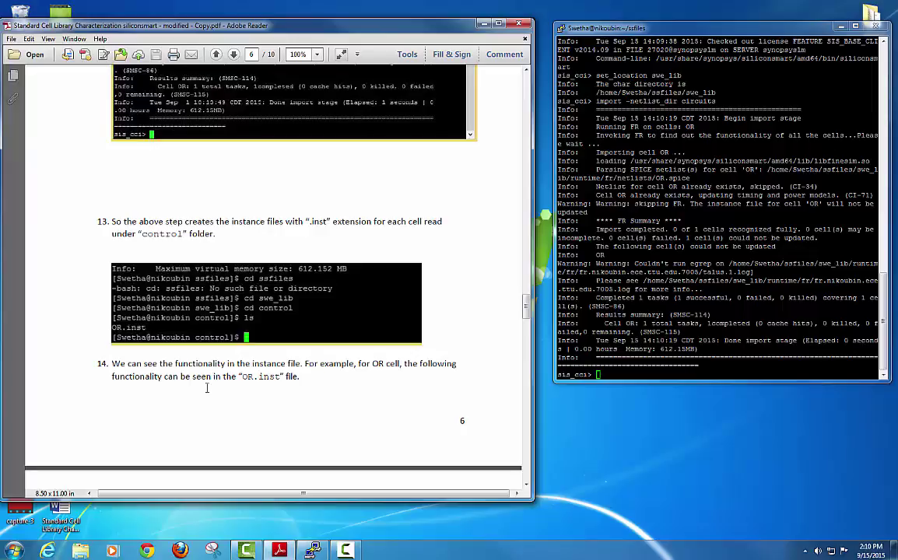
scroll(208, 393, "down", 5)
scroll(273, 311, "down", 2)
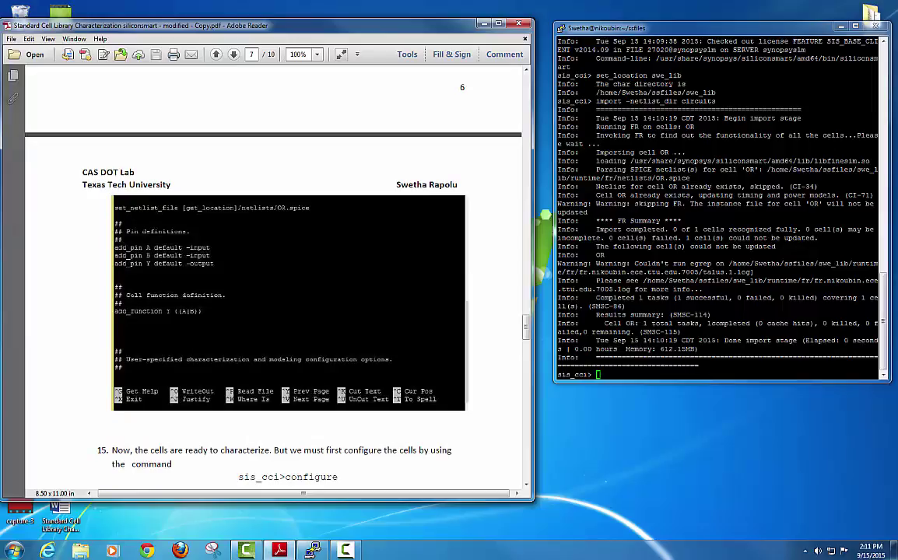
Step: Run configure and confirm 'Cell OR configured for characterization' with timing and power tests
scroll(273, 311, "down", 3)
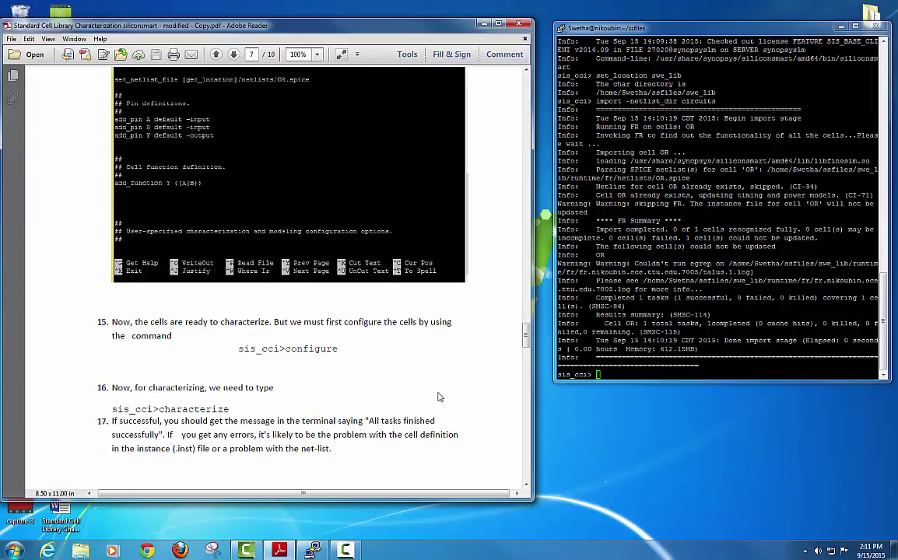
left_click(643, 375)
type("configure")
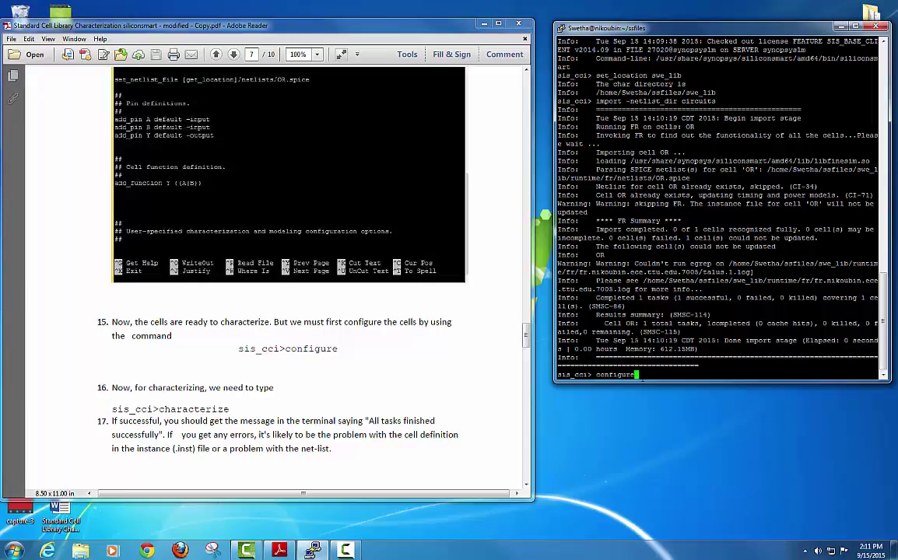
key("Return")
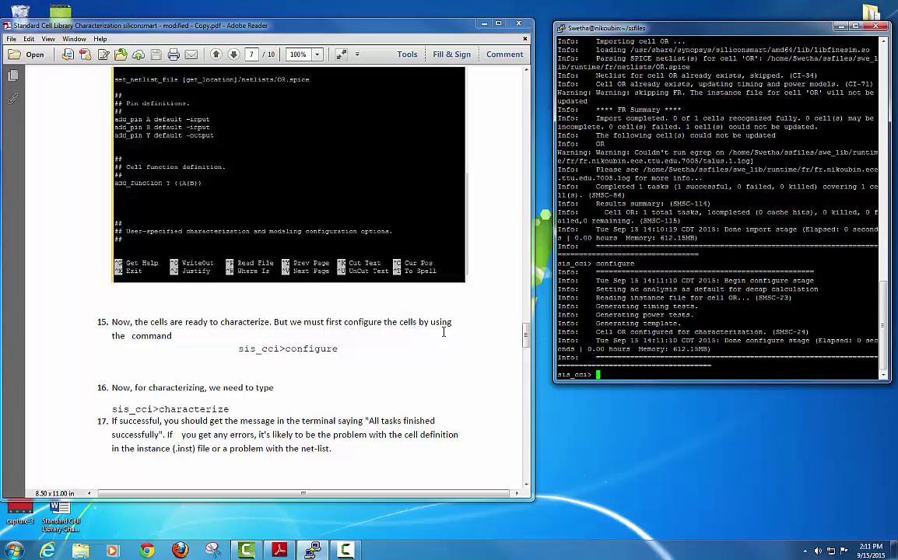
scroll(401, 300, "down", 5)
key("alt+Tab")
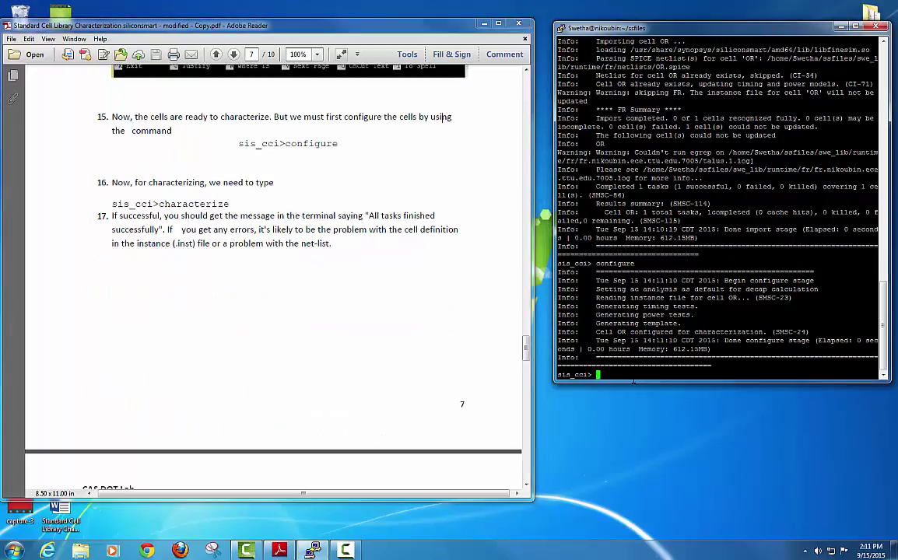
Step: Start the characterize stage for the OR cell at the sis_cci prompt
type("characterize")
key("Return")
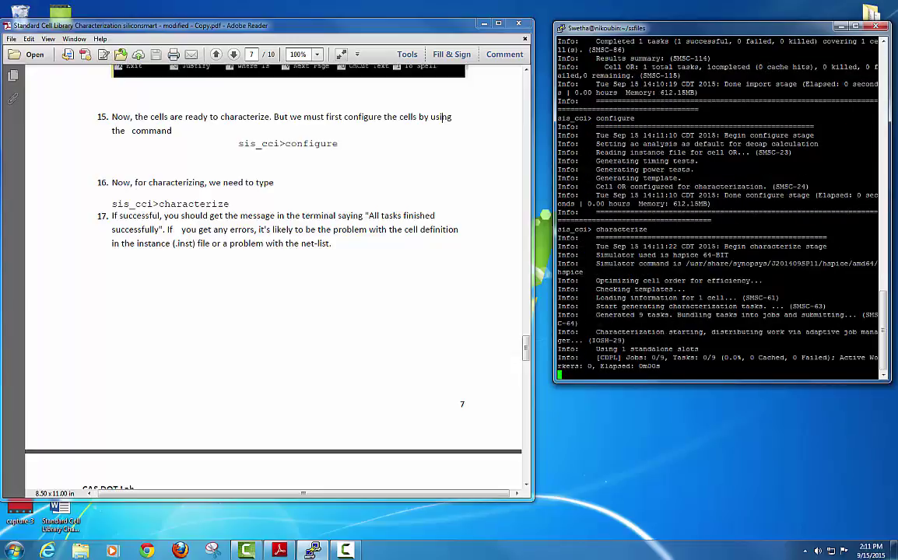
scroll(382, 331, "down", 1)
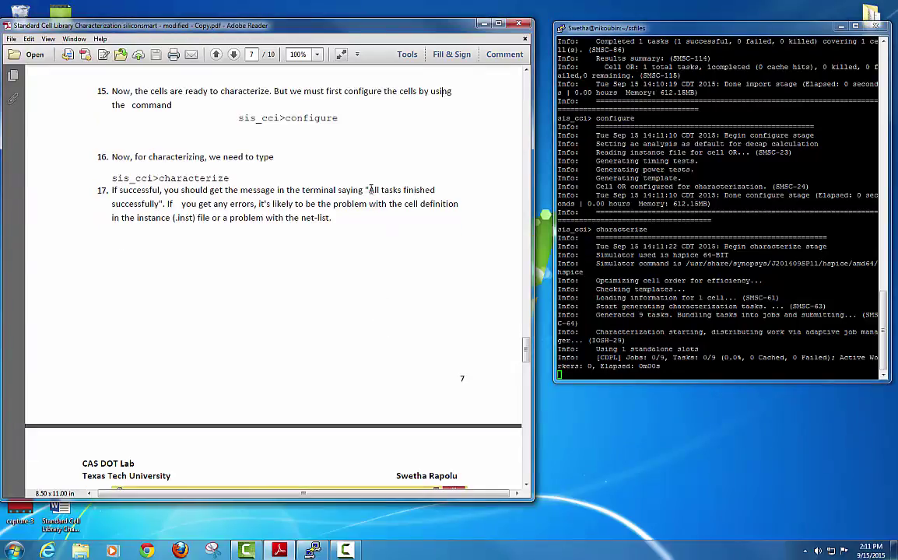
left_click_drag(369, 190, 162, 202)
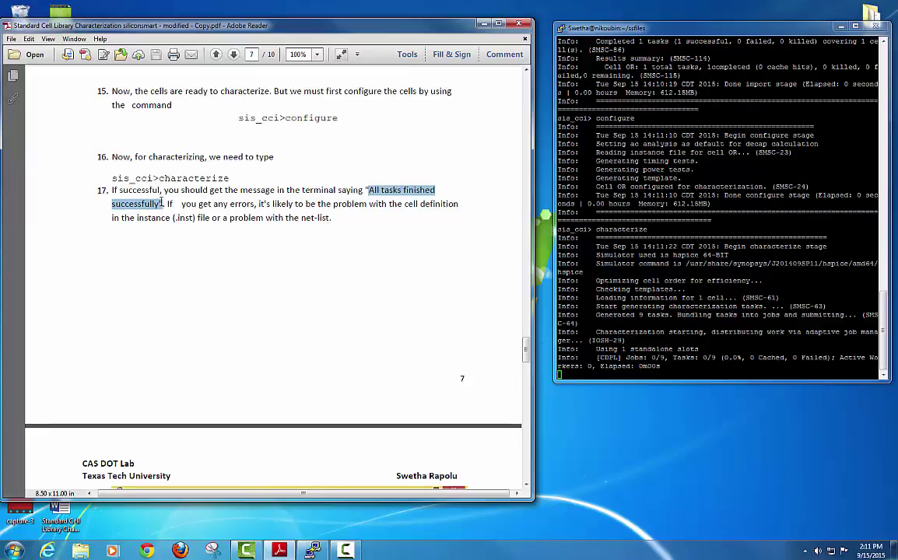
scroll(195, 276, "down", 8)
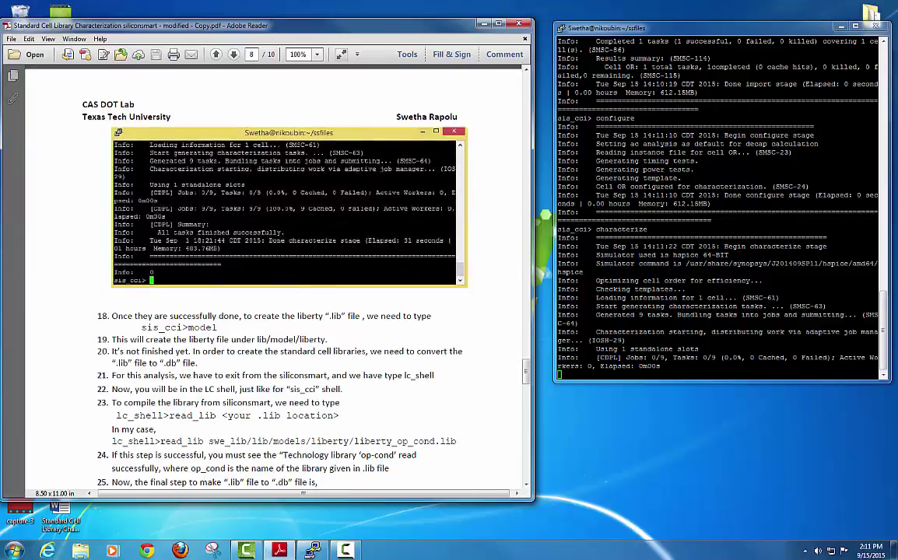
Step: Check the output confirms all 9 characterization tasks finished successfully
scroll(237, 271, "up", 3)
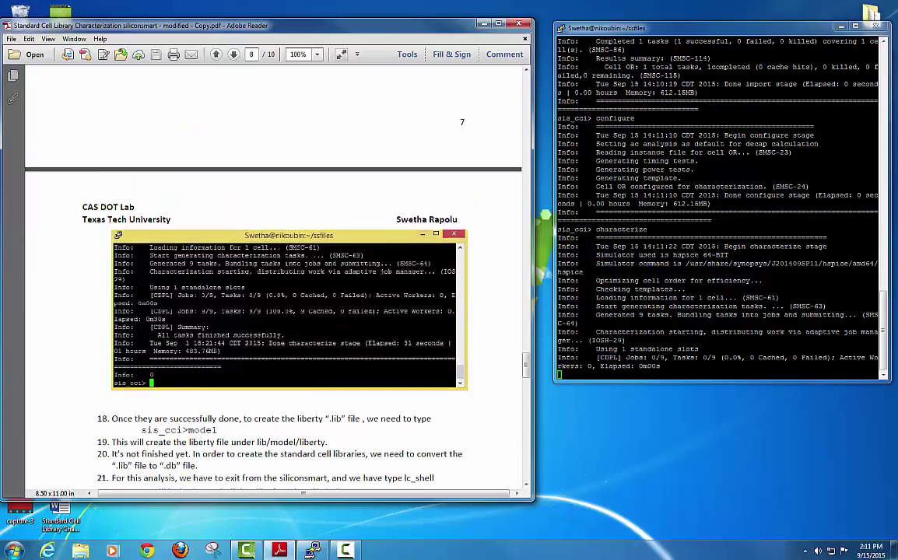
scroll(371, 228, "up", 2)
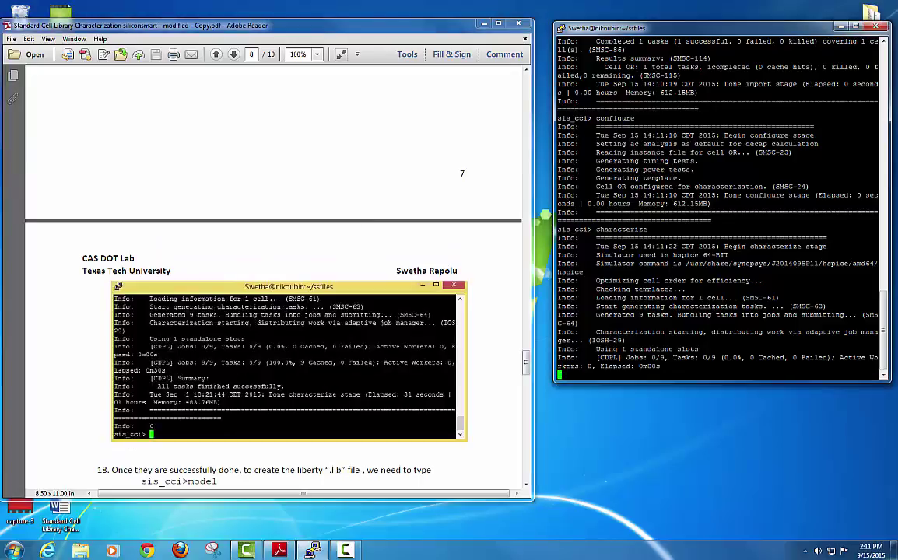
left_click_drag(562, 276, 665, 278)
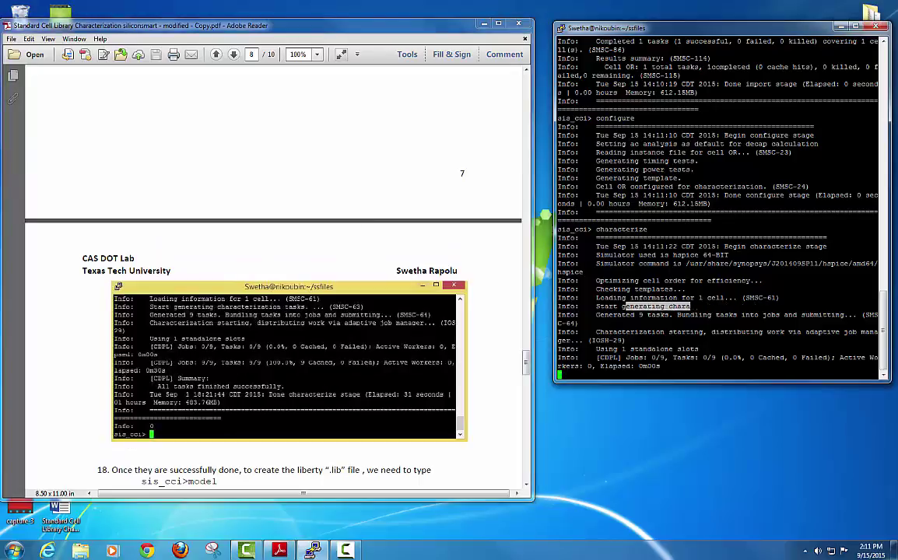
left_click(623, 278)
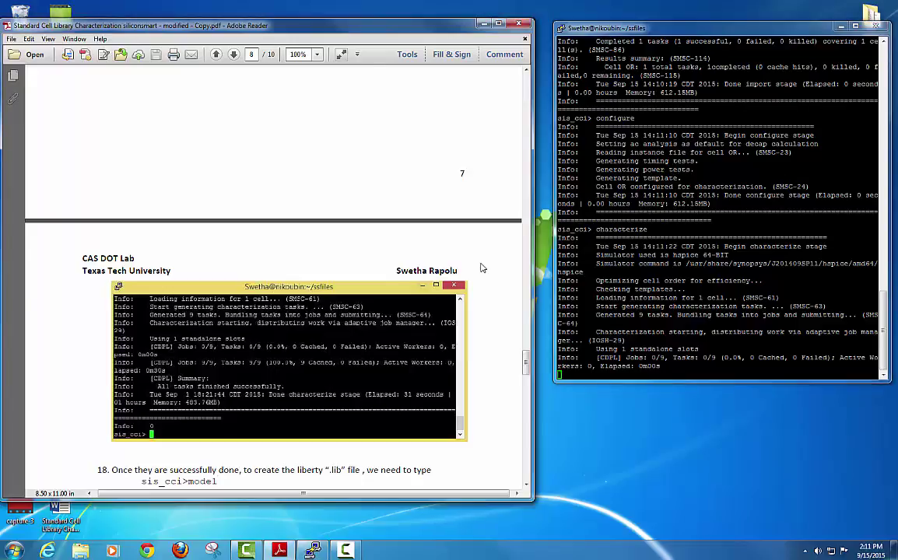
scroll(467, 265, "up", 6)
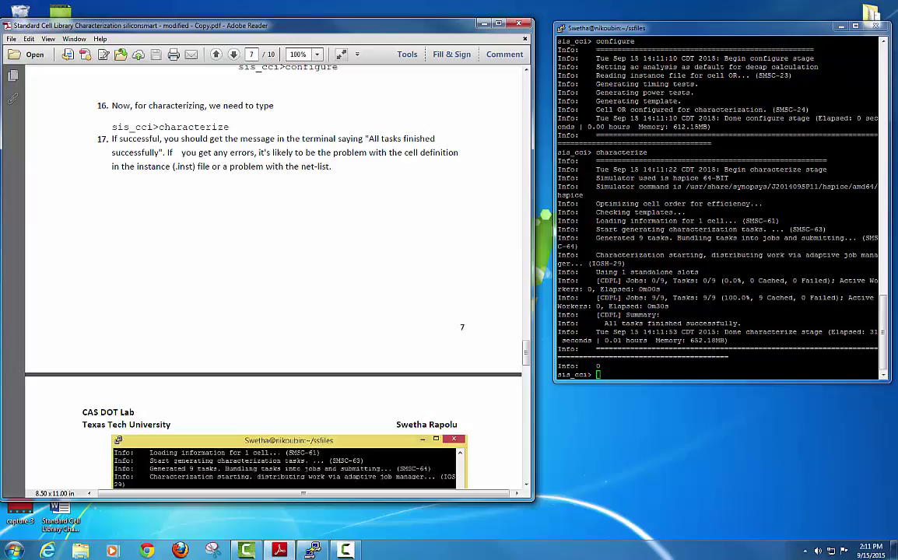
left_click_drag(872, 323, 602, 323)
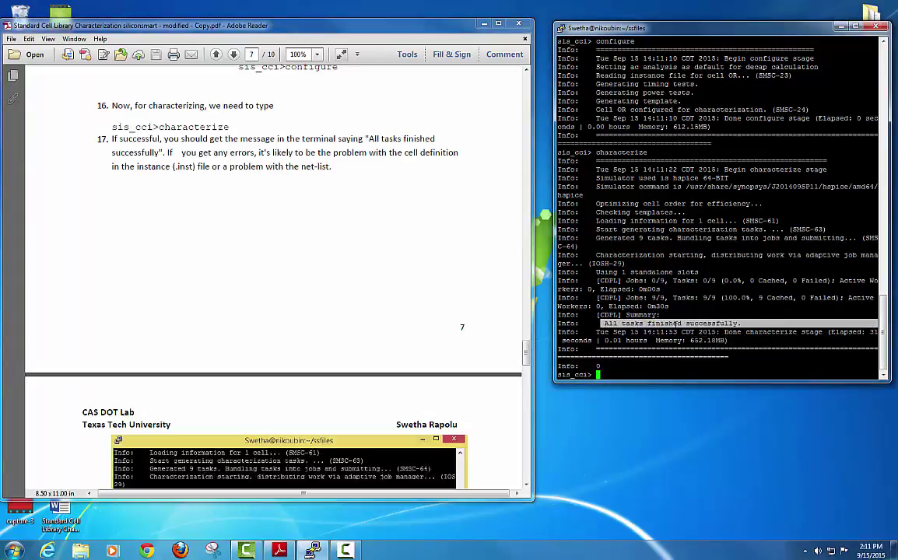
left_click(447, 330)
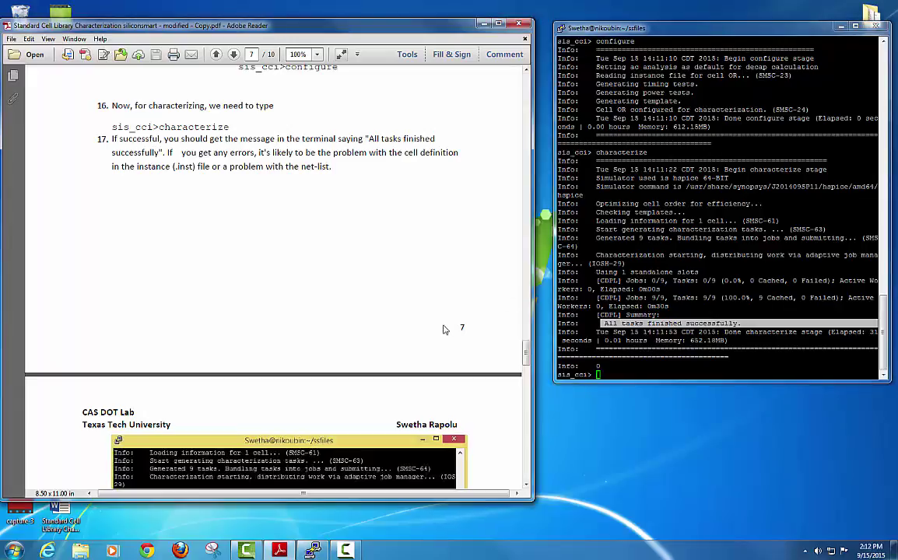
scroll(448, 333, "down", 3)
scroll(449, 337, "down", 7)
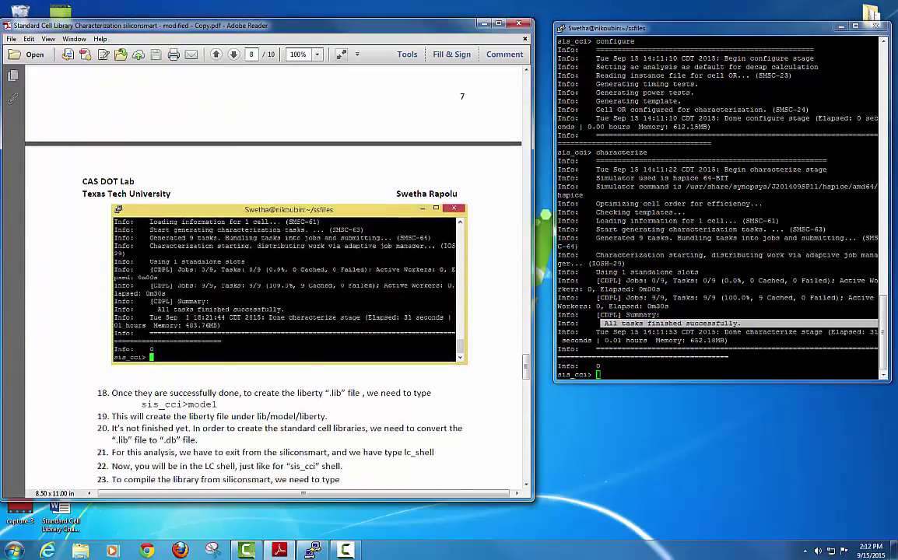
Step: Run model to generate liberty_op_cond.lib under swe_lib/models/liberty
key("alt+Tab")
type("model")
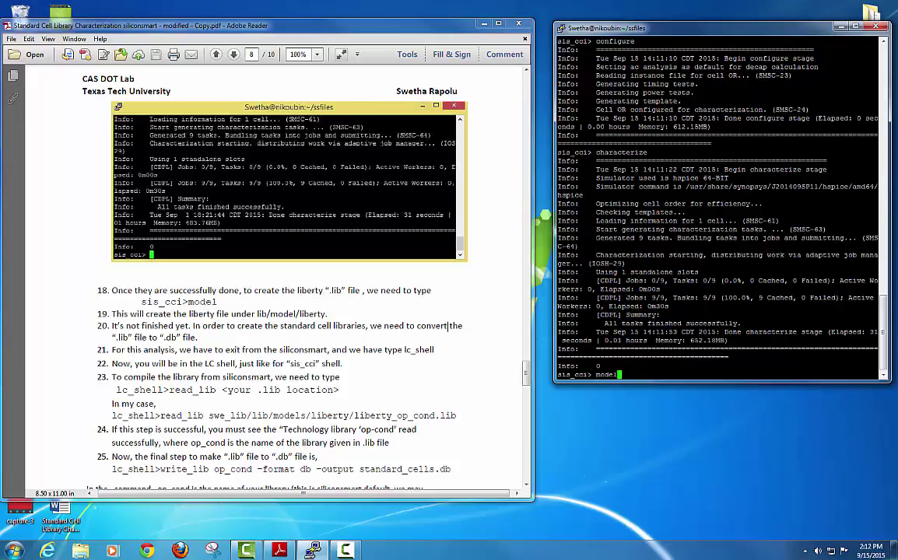
key("Return")
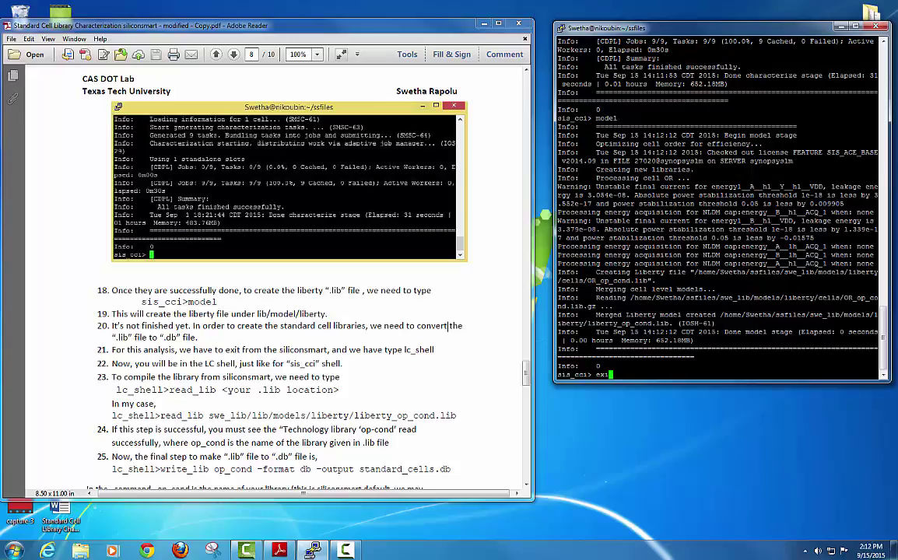
Step: Exit SiliconSmart to return to the Linux shell in ssfiles
type("exit")
key("Return")
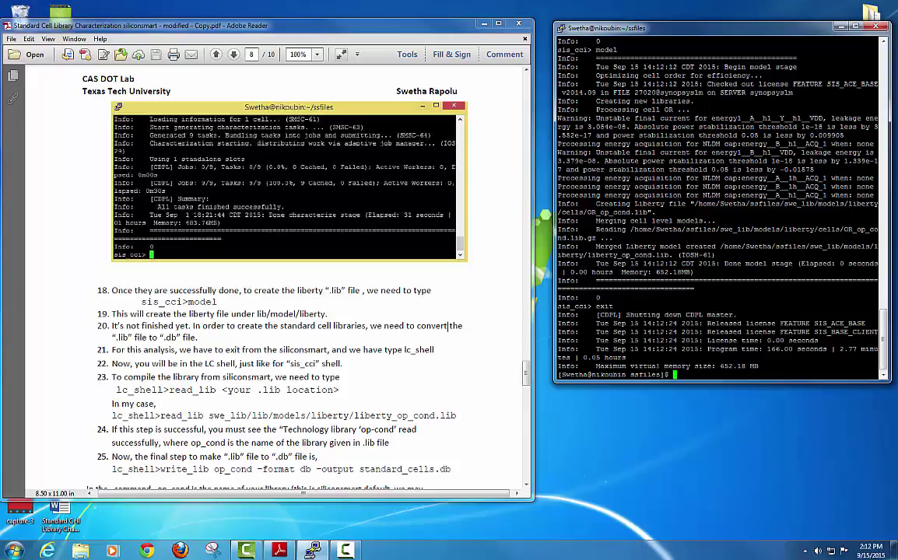
Step: Launch Library Compiler with lc_shell from the ssfiles bash prompt
type("lc_shell")
key("Return")
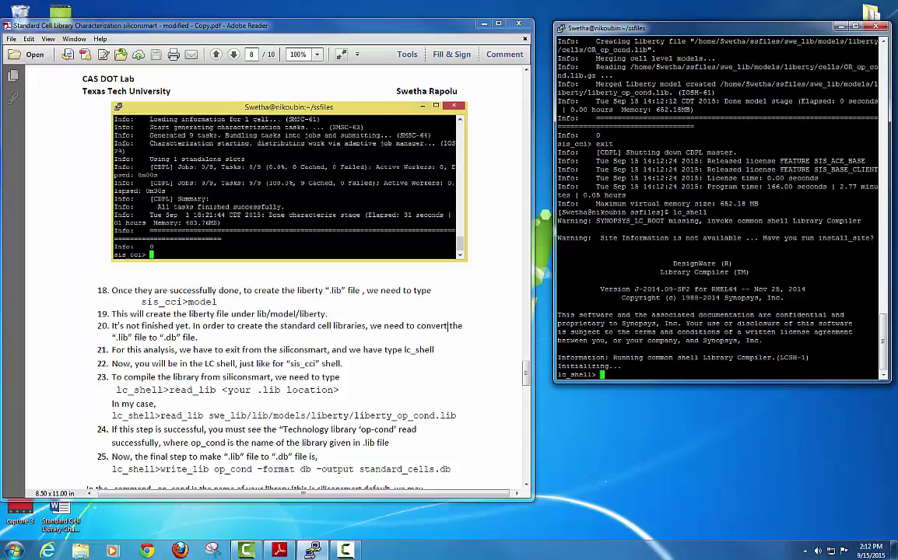
Step: Bring the tutorial PDF forward, scroll it, and widen its window over the terminal
left_click(457, 363)
scroll(457, 363, "down", 3)
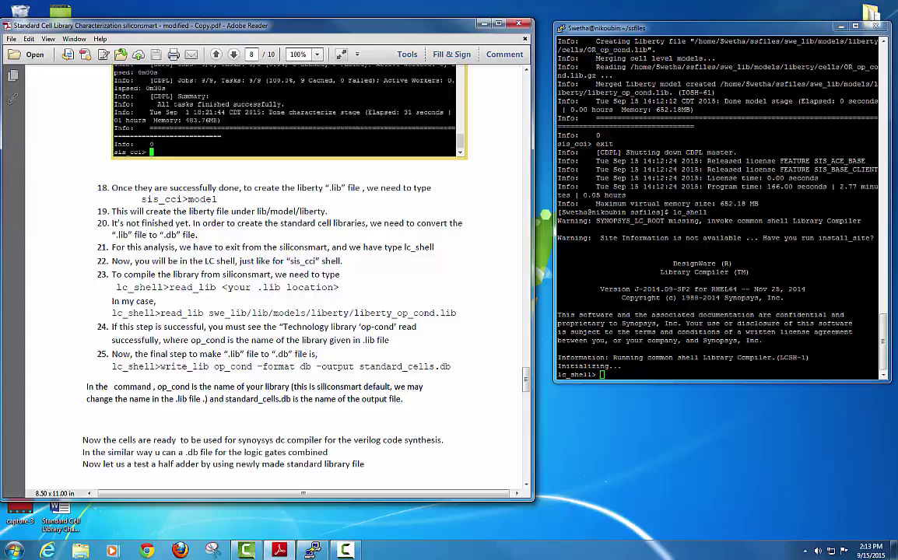
key("alt+Tab")
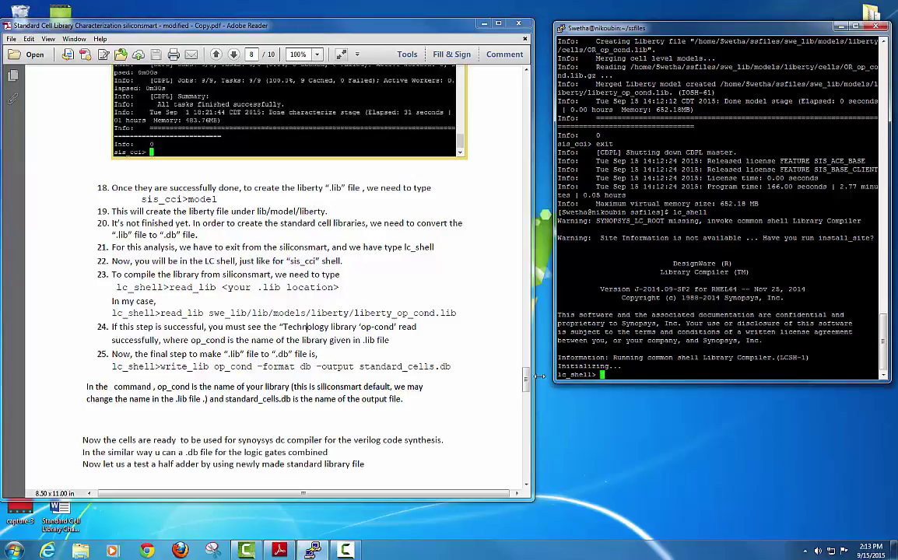
left_click_drag(534, 358, 719, 440)
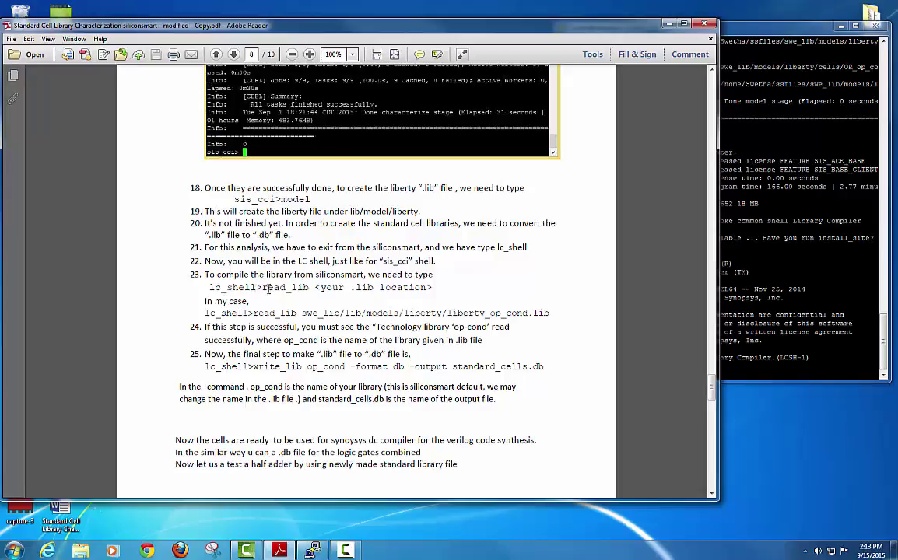
Step: Highlight the read_lib path and write_lib op_cond standard_cells arguments, then return to PuTTY
left_click_drag(255, 313, 551, 314)
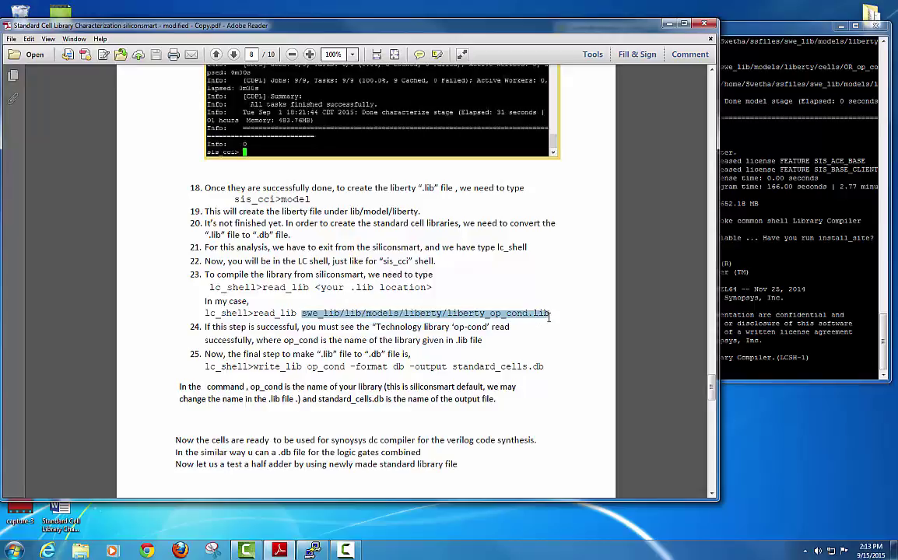
scroll(320, 304, "down", 2)
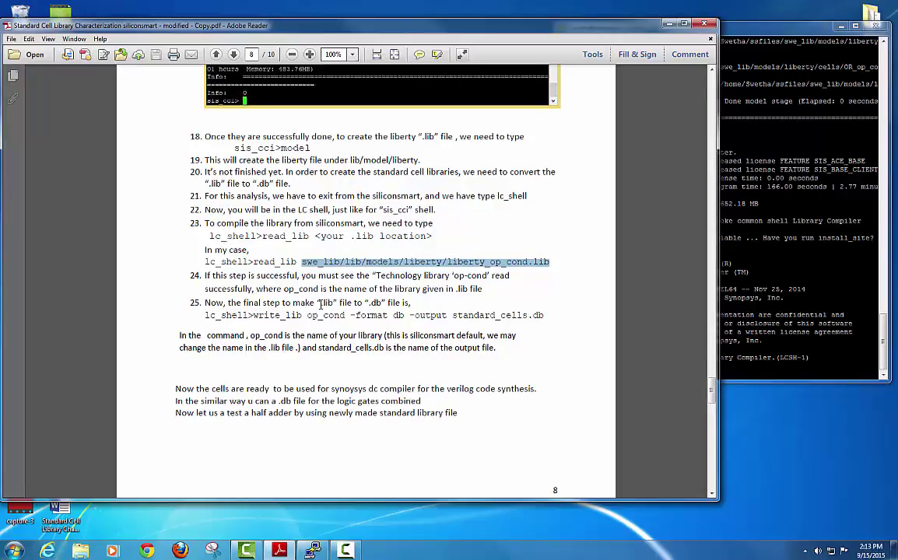
left_click_drag(249, 316, 346, 318)
left_click(311, 318)
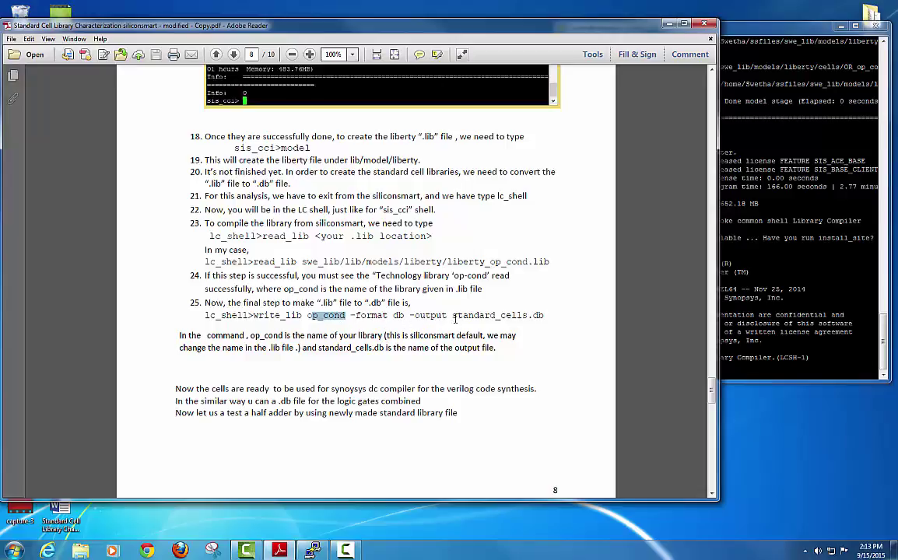
left_click_drag(452, 318, 527, 322)
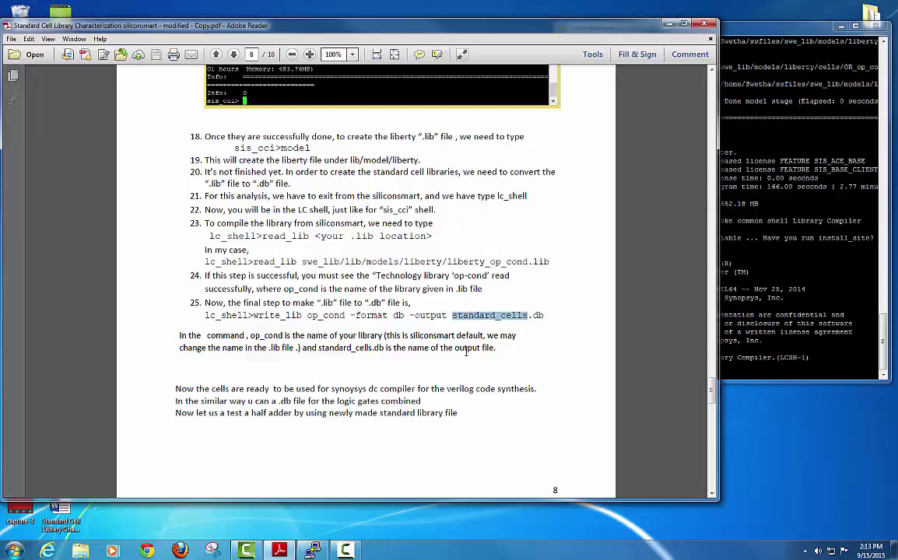
left_click(450, 319)
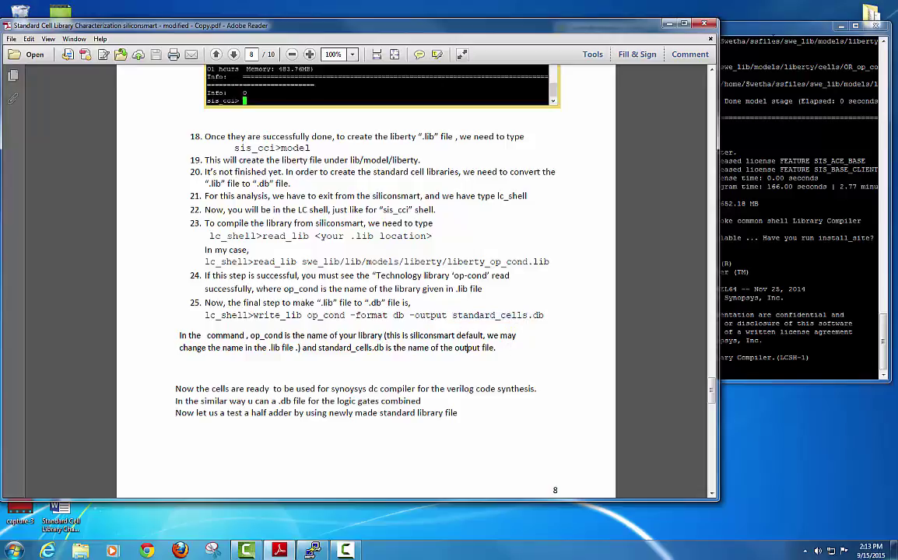
left_click(313, 550)
scroll(720, 207, "up", 15)
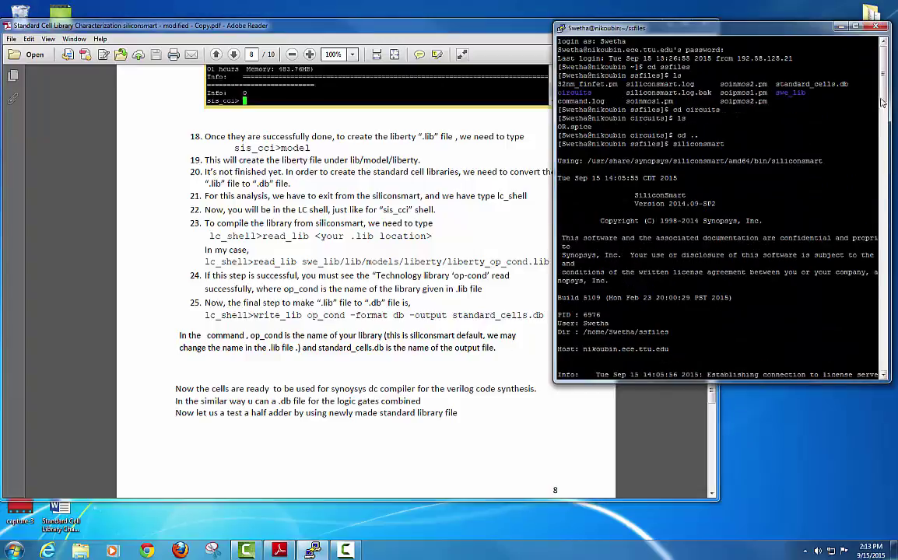
Step: Highlight standard_cells.db in the terminal listing, glance at the PDF, and return to PuTTY
left_click_drag(871, 84, 775, 84)
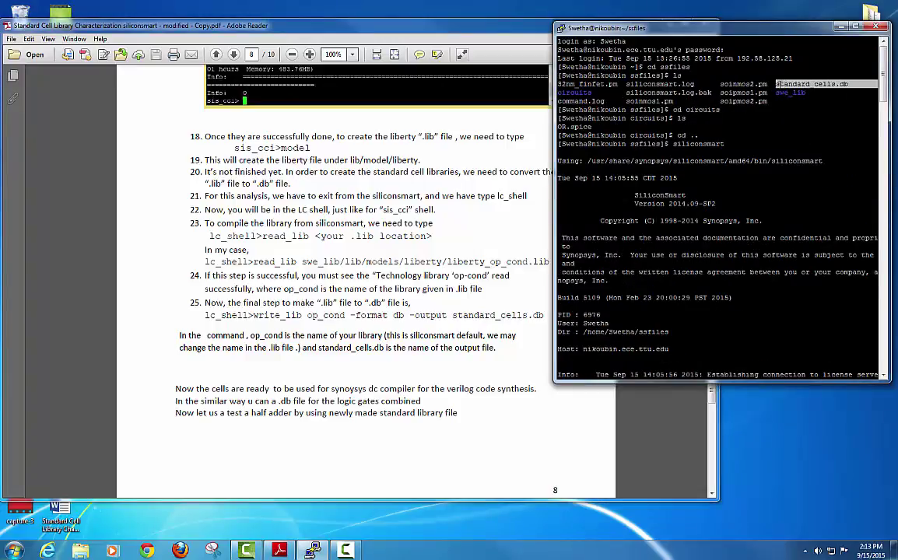
left_click_drag(776, 84, 847, 84)
scroll(719, 206, "down", 10)
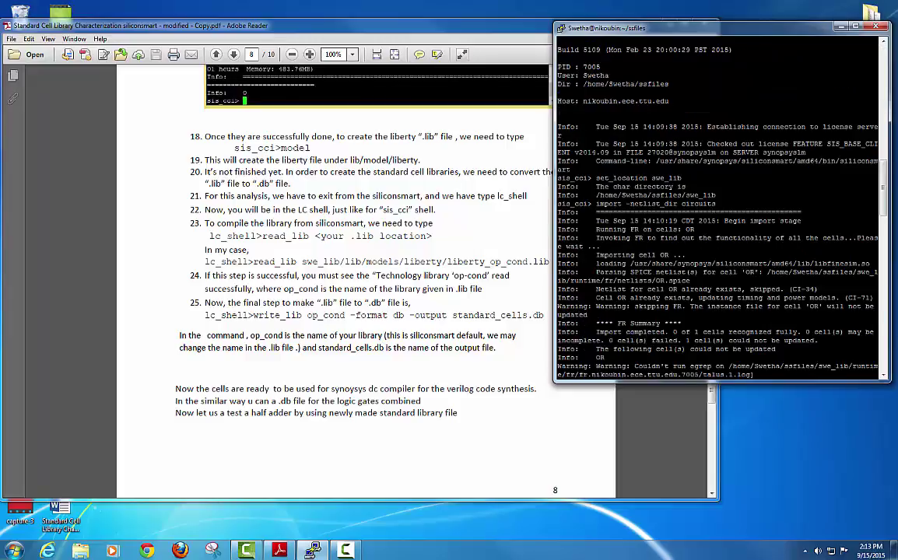
scroll(719, 206, "down", 5)
left_click(445, 208)
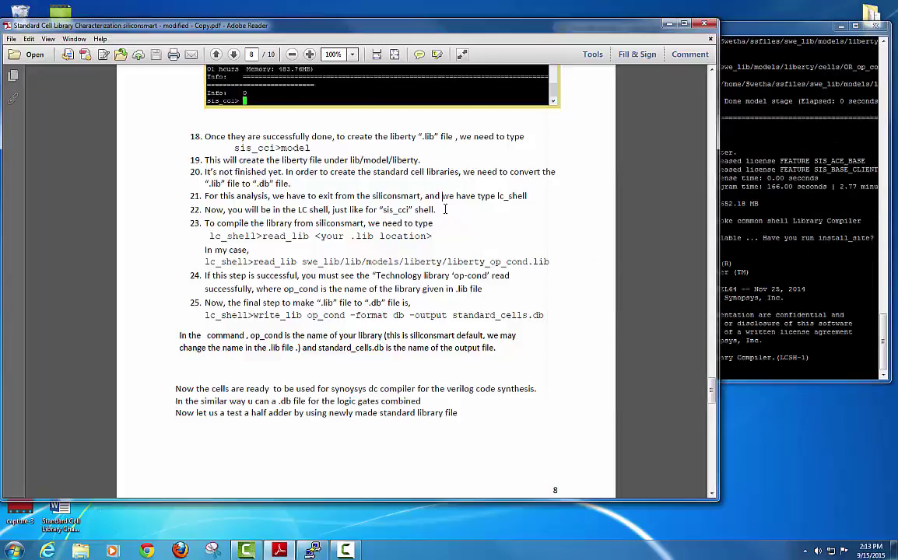
scroll(445, 209, "down", 3)
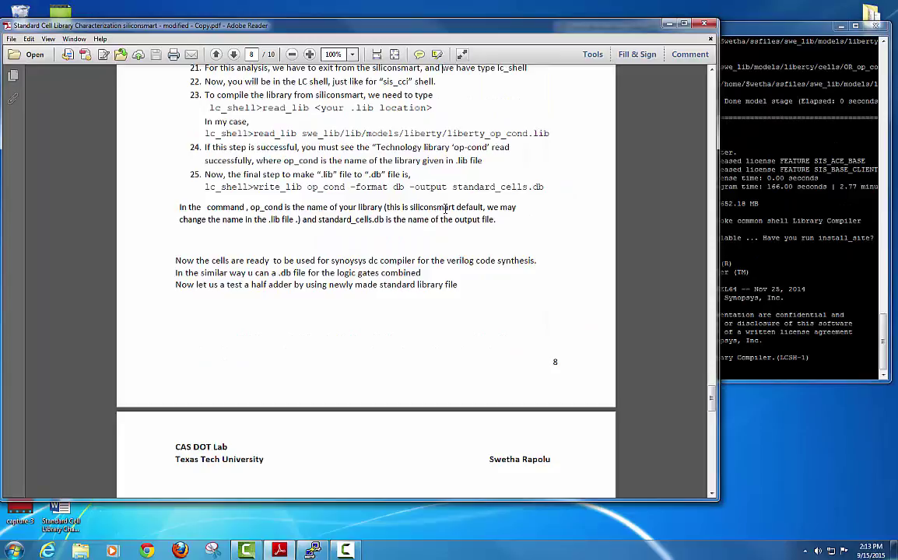
scroll(445, 209, "up", 3)
left_click(312, 550)
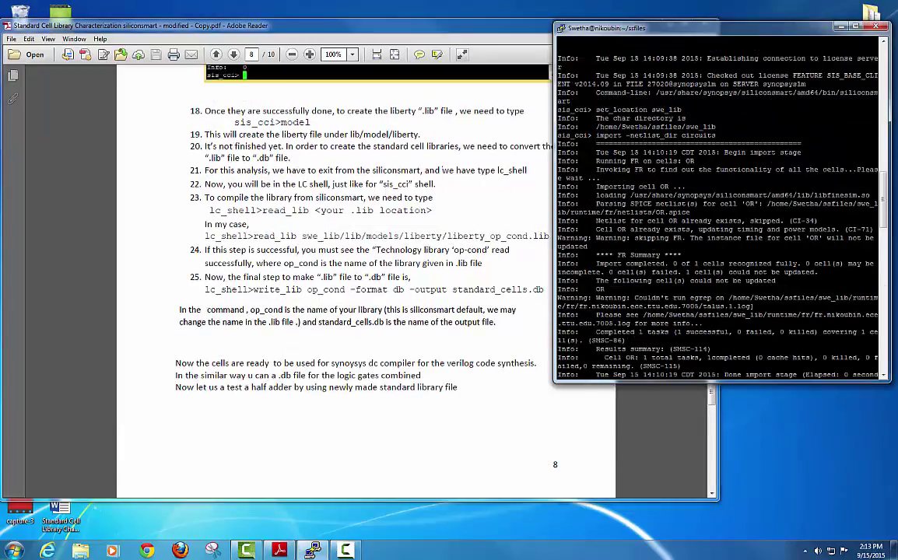
scroll(723, 206, "up", 13)
Step: Mark the ls output and select standard_cells.db, then bring the tutorial PDF back
left_click_drag(792, 76, 505, 88)
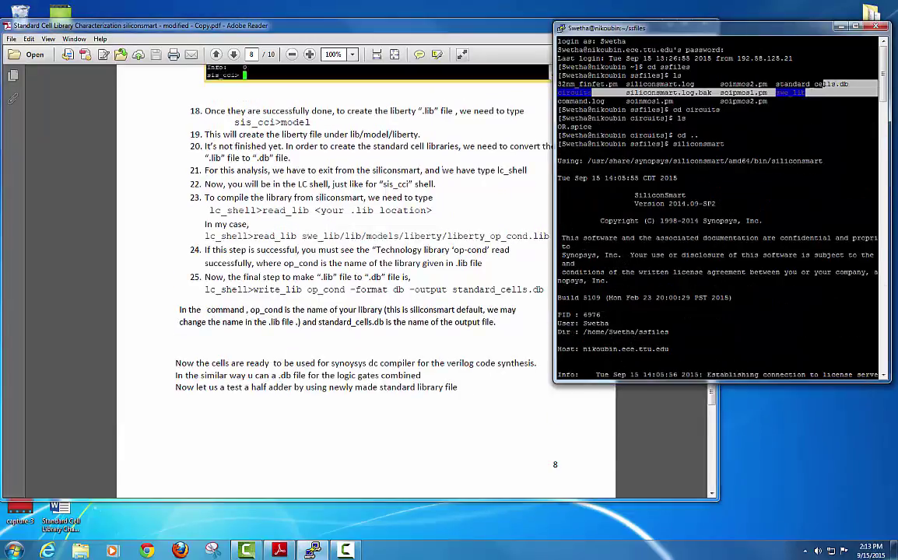
left_click(506, 87)
left_click_drag(698, 76, 794, 67)
double_click(812, 84)
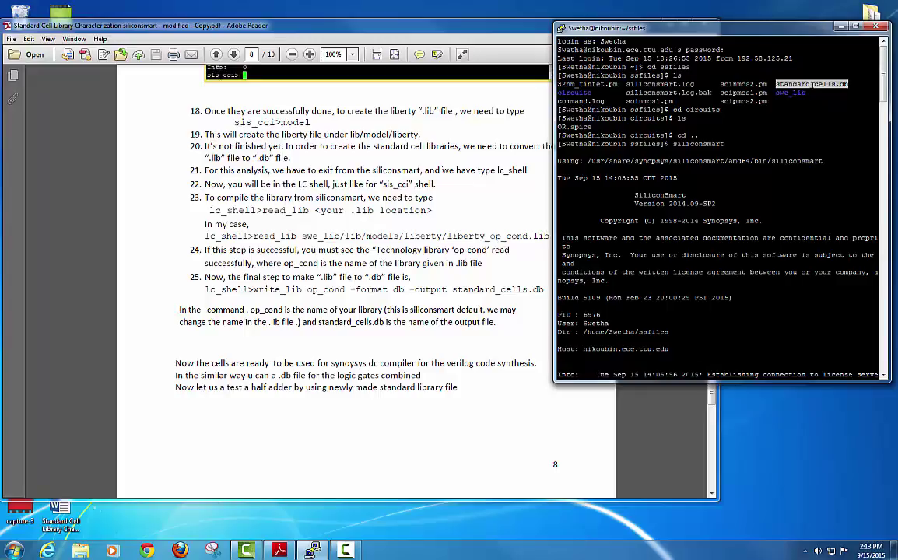
left_click(813, 84)
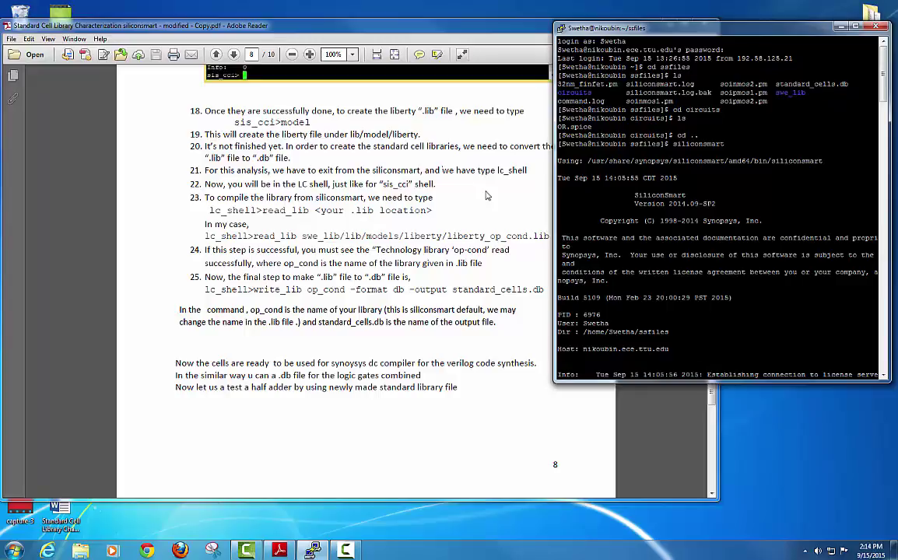
scroll(467, 249, "down", 20)
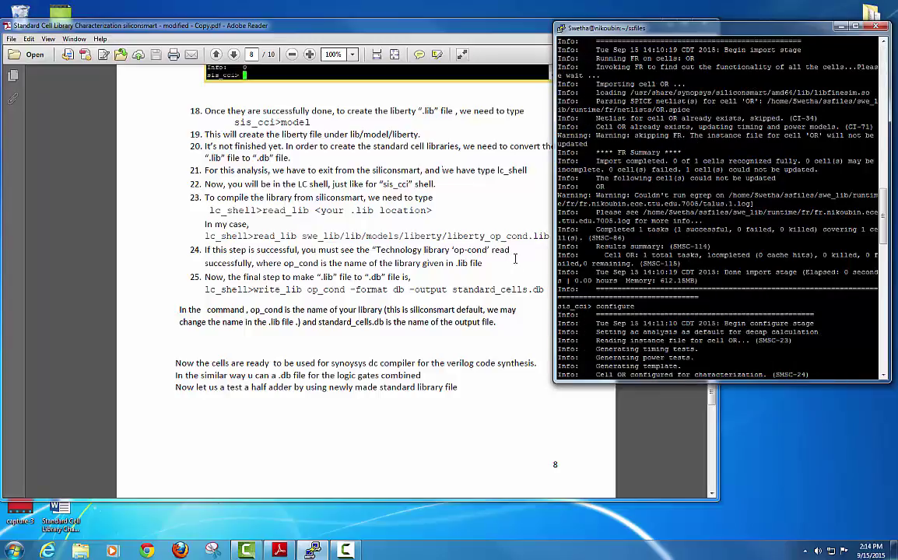
left_click(440, 281)
scroll(439, 281, "down", 3)
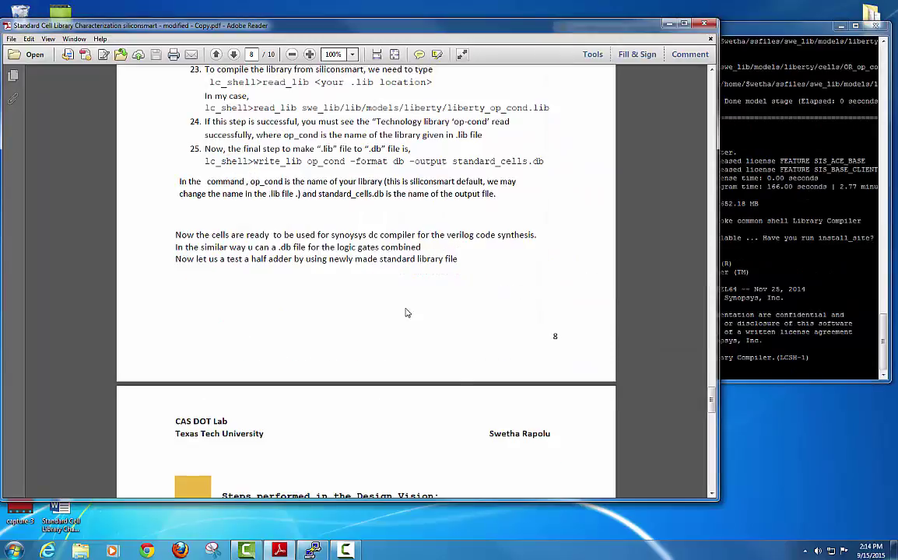